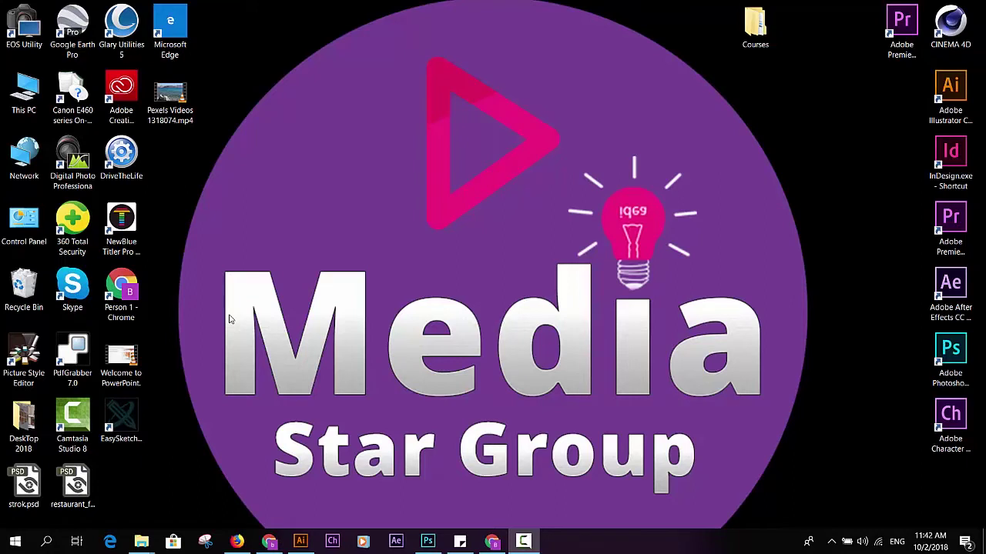
Bring the empty Adobe Illustrator workspace to the front over the desktop.
click(300, 541)
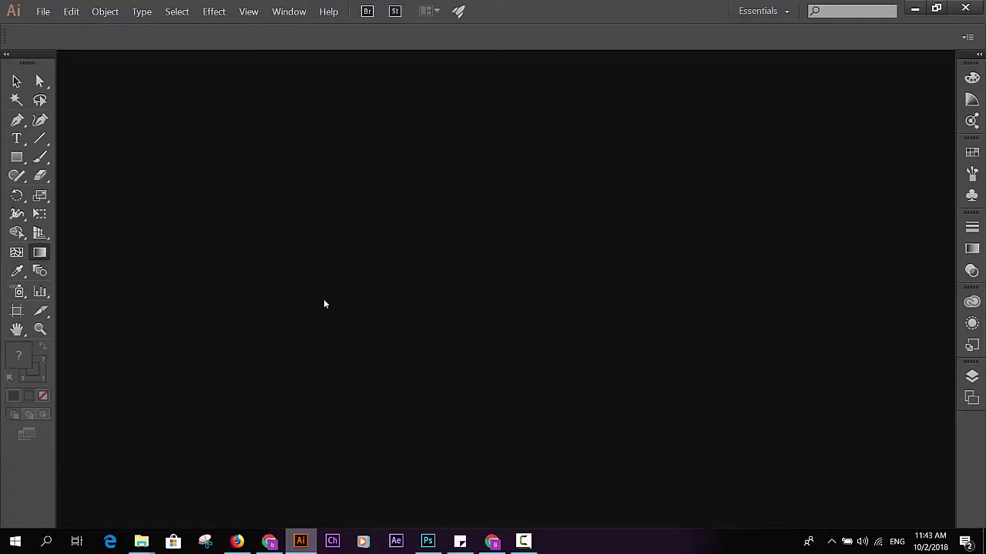
Create a new Letter-size (8.5×11 in) document.
click(55, 13)
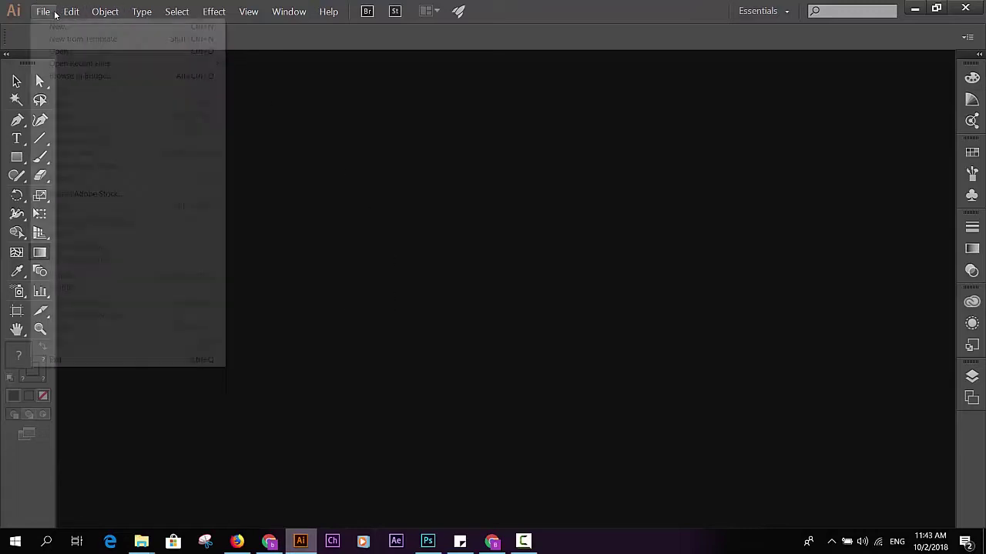
click(58, 26)
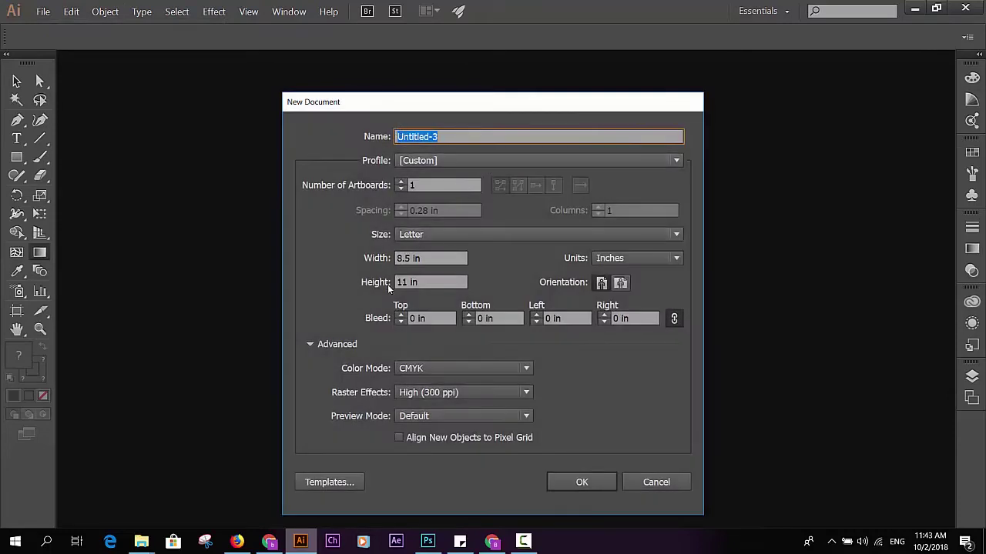
click(580, 484)
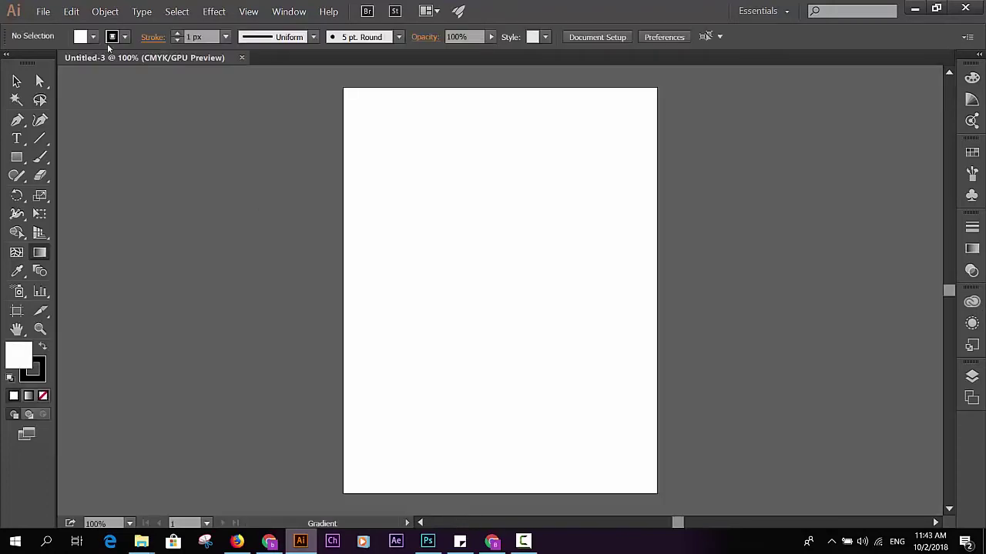
Place the horse JPG photo near the top of the artboard.
click(43, 11)
click(97, 207)
click(167, 133)
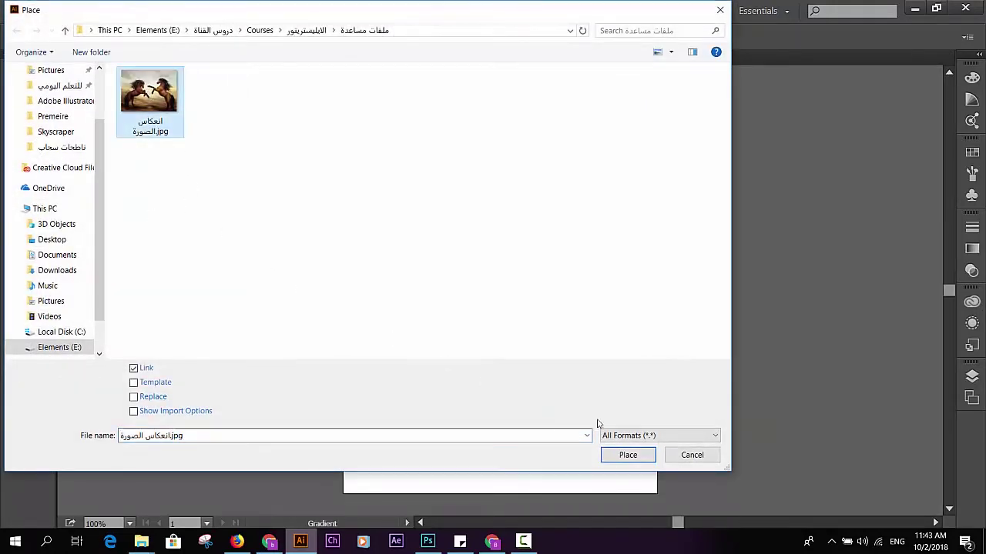
click(628, 455)
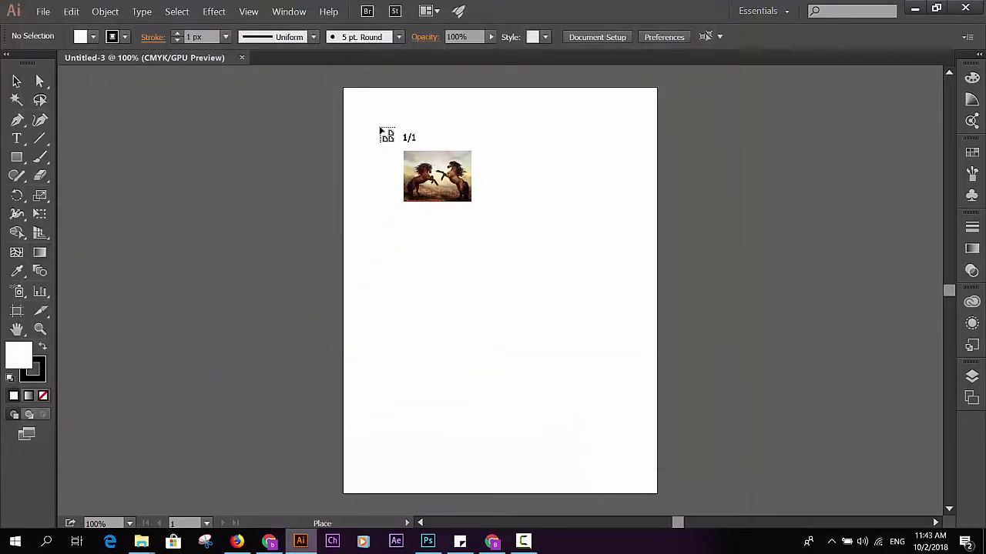
click(373, 113)
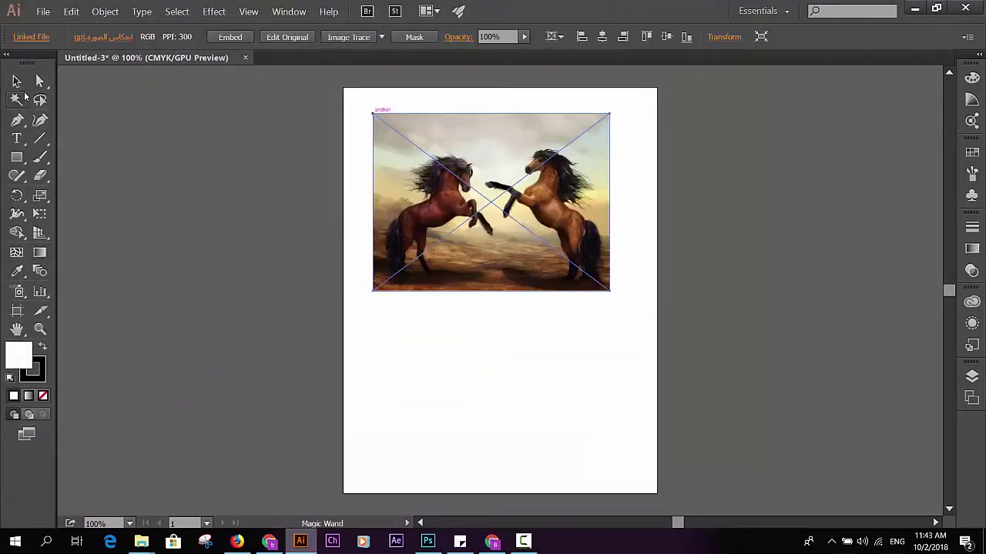
Centre the horse photo horizontally and paste an identical copy in place over it.
click(15, 81)
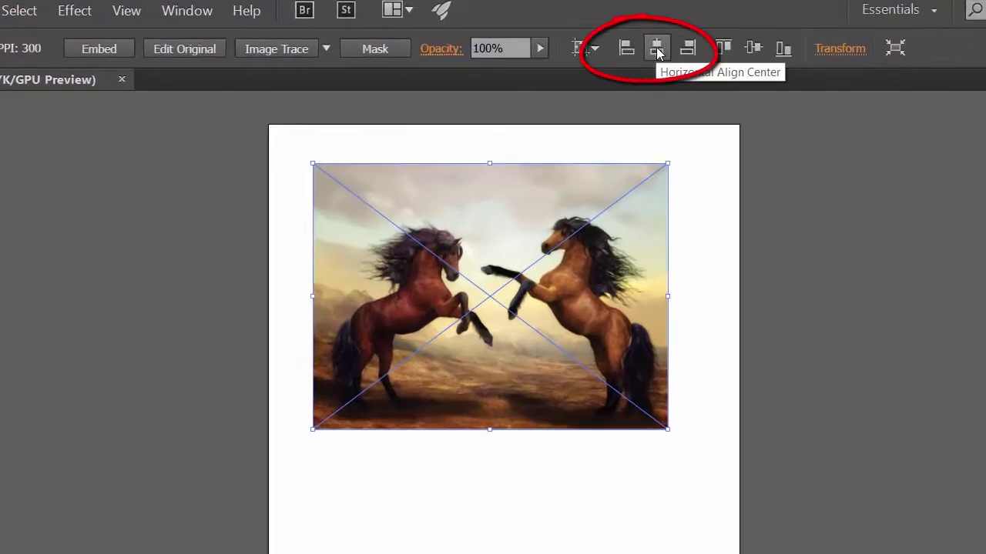
click(657, 49)
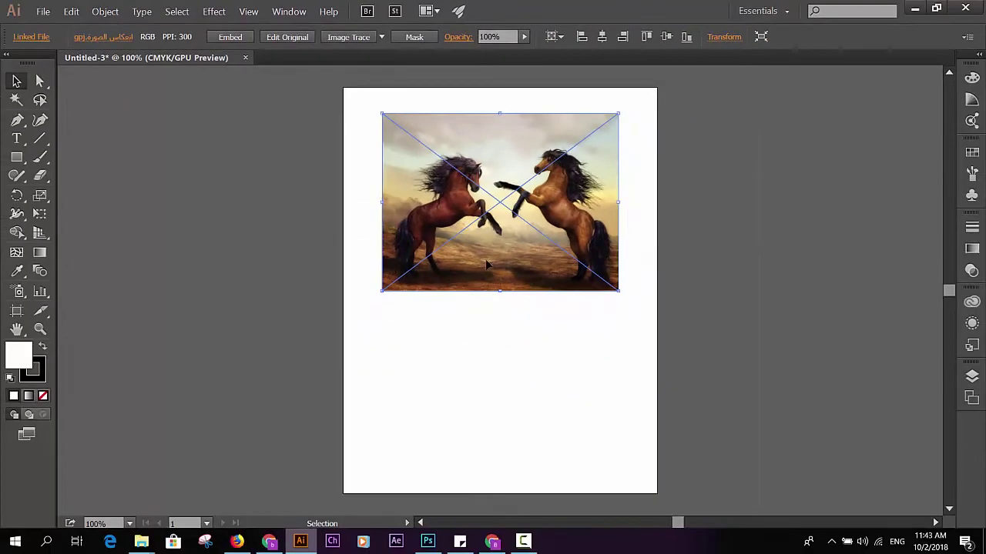
click(71, 11)
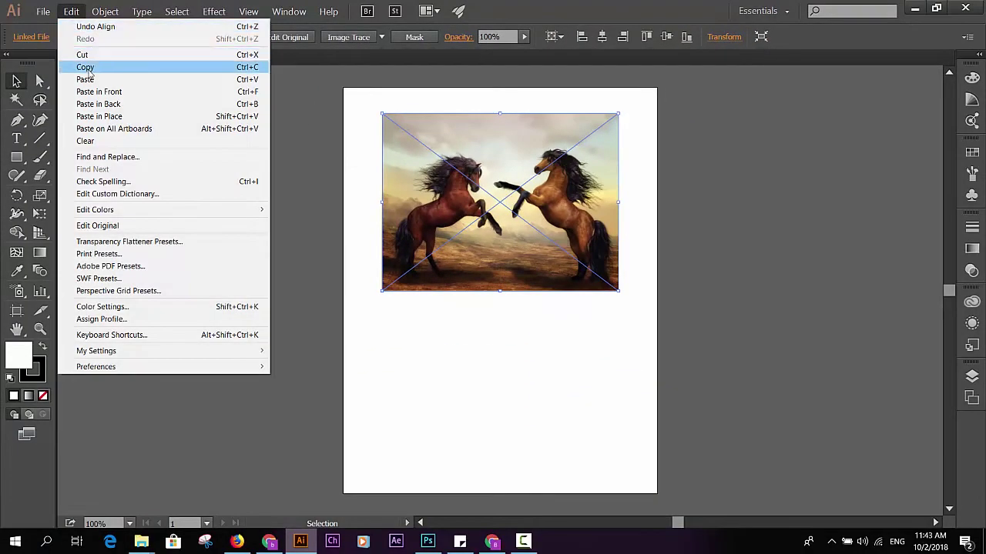
click(88, 68)
click(73, 11)
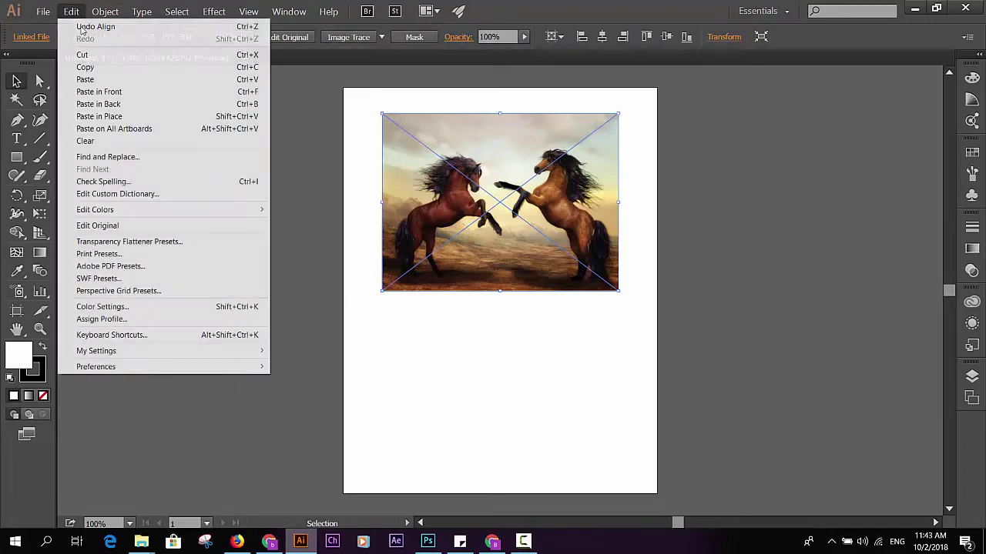
click(120, 117)
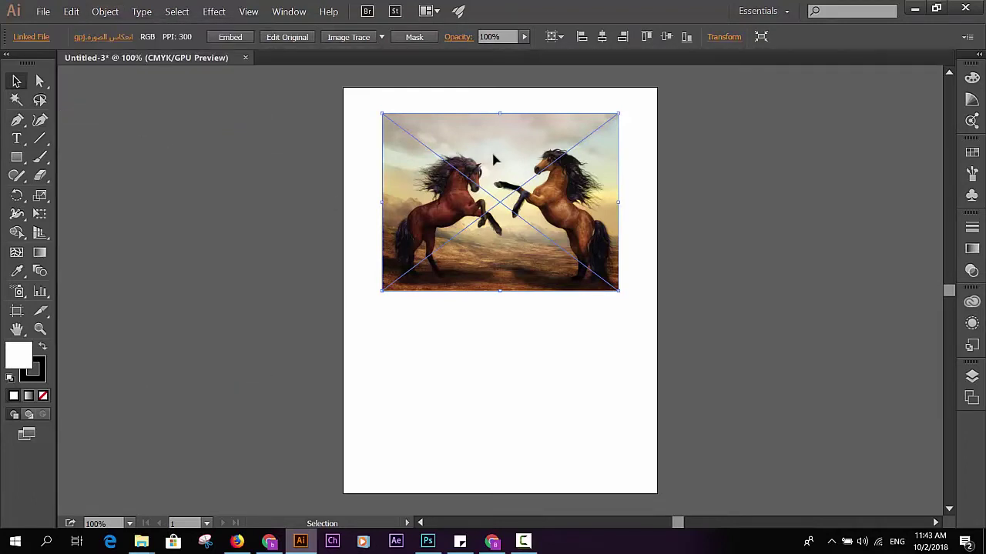
drag(493, 159, 408, 264)
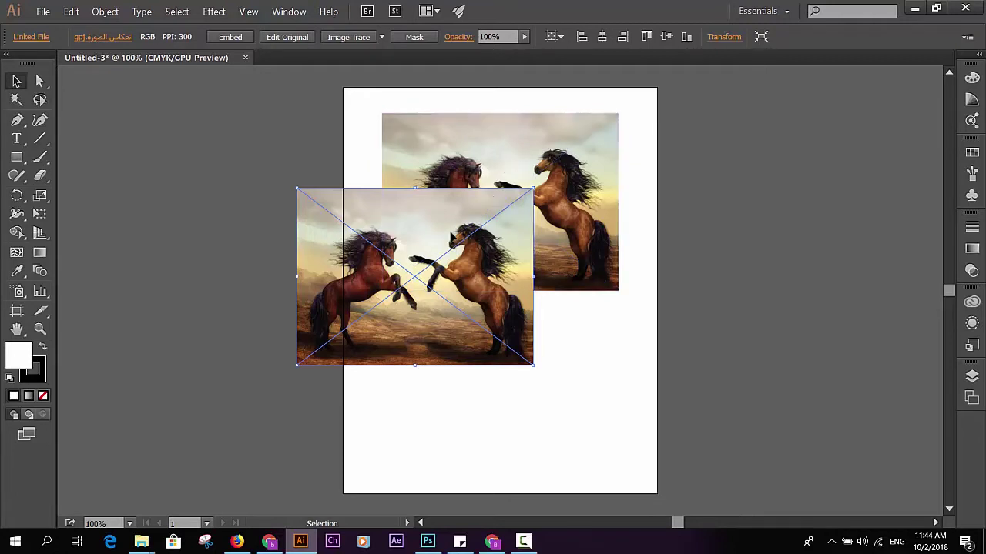
key(ctrl+z)
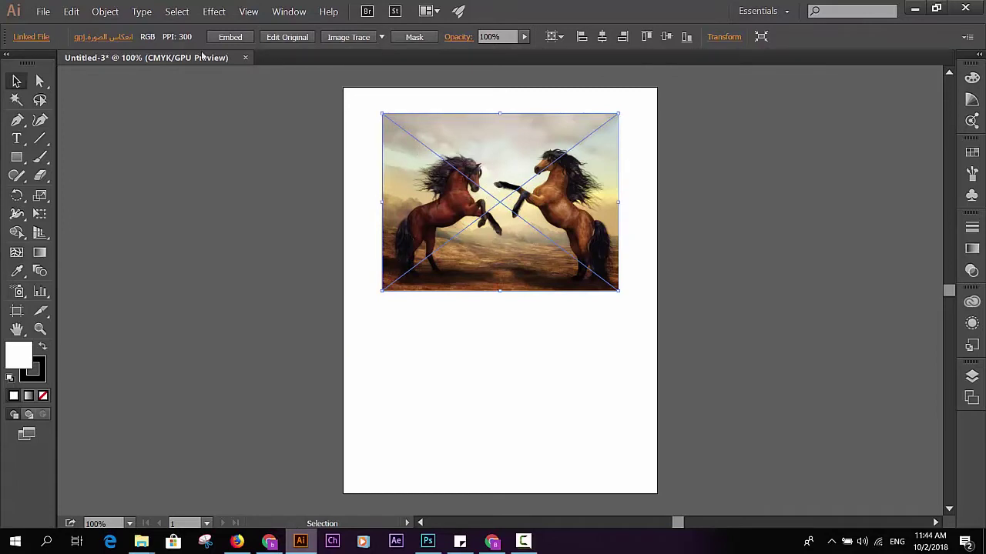
click(105, 11)
mouse_move(122, 26)
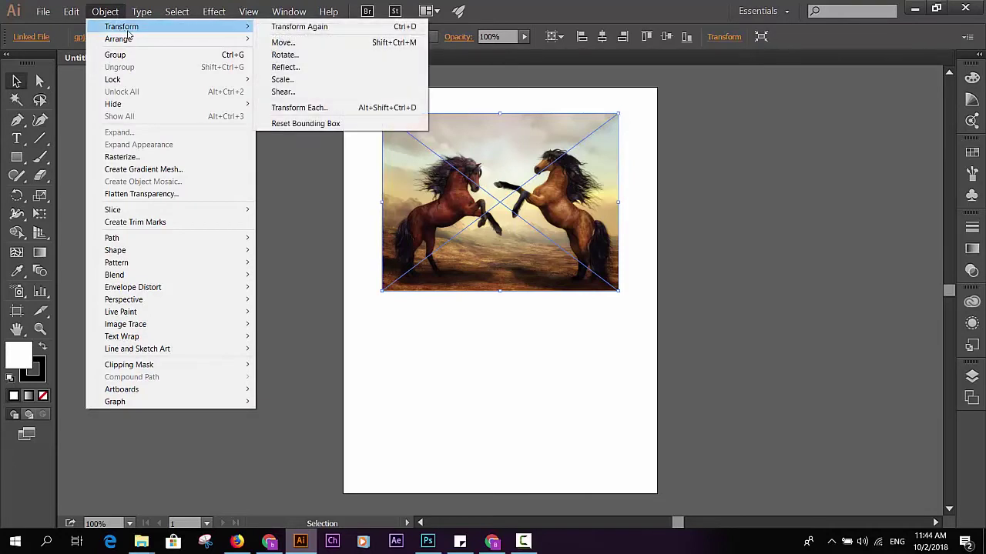
Reflect the copy across the horizontal axis and move it directly beneath the original.
click(321, 67)
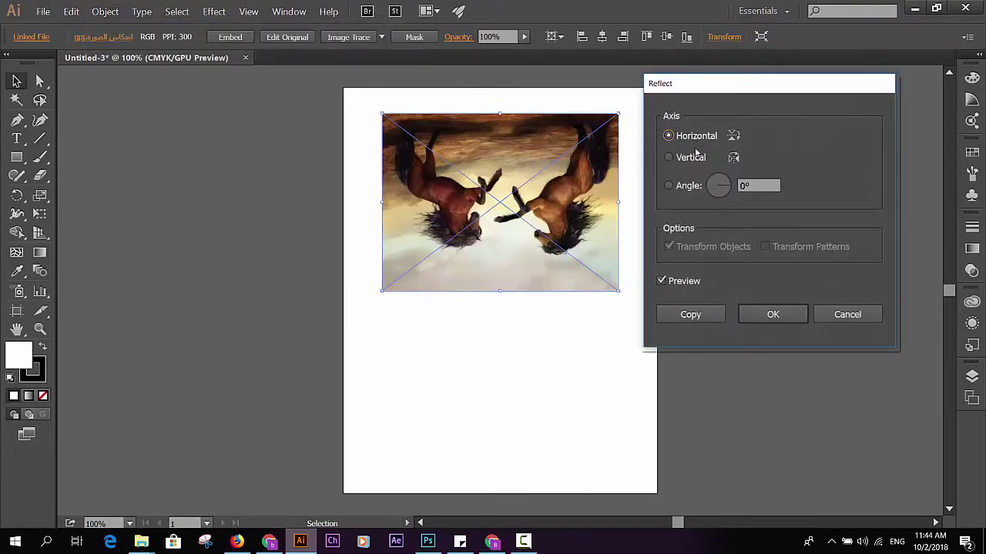
click(662, 281)
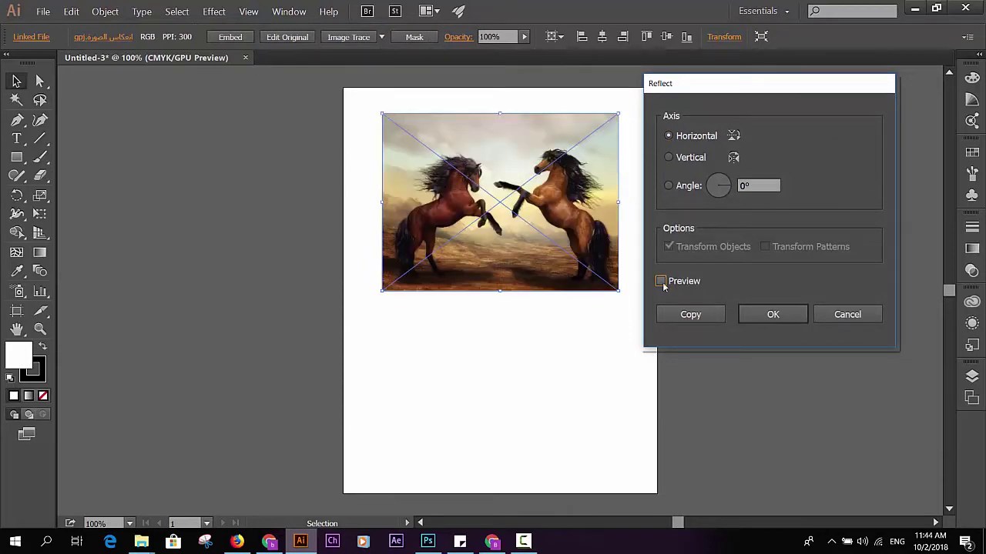
click(661, 282)
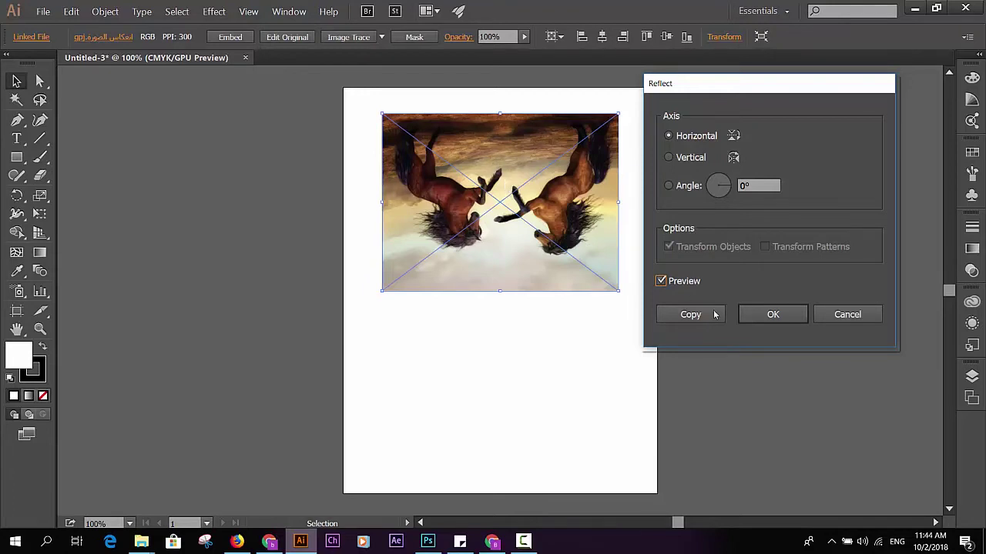
click(777, 315)
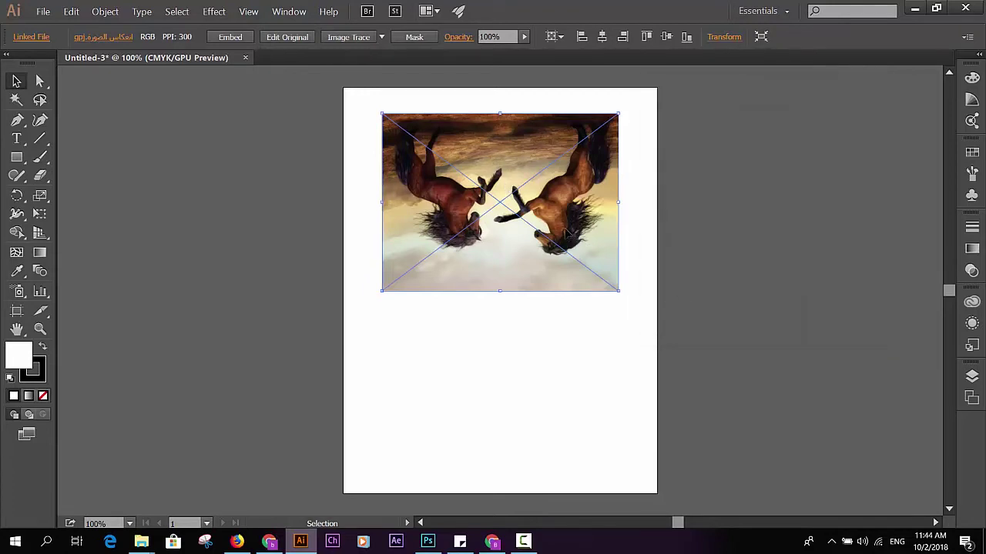
drag(496, 194, 496, 369)
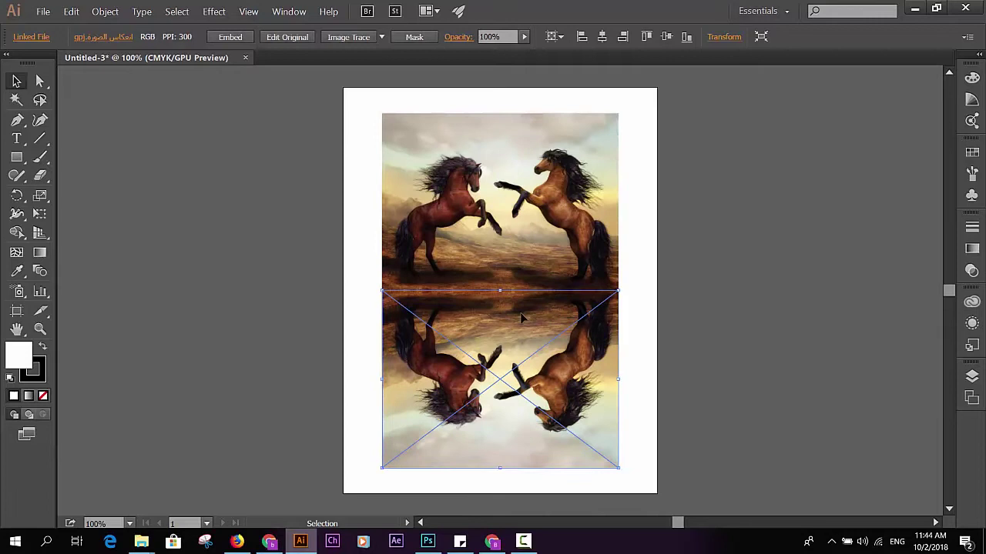
click(680, 344)
click(497, 378)
Draw a white rectangle from the reflection's top-left to bottom-right corner, covering it.
click(698, 339)
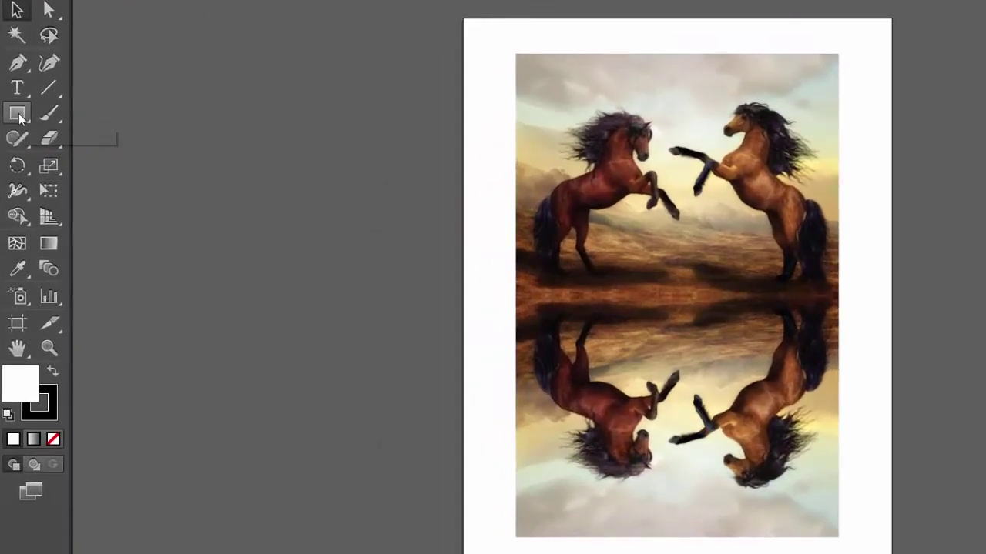
click(16, 158)
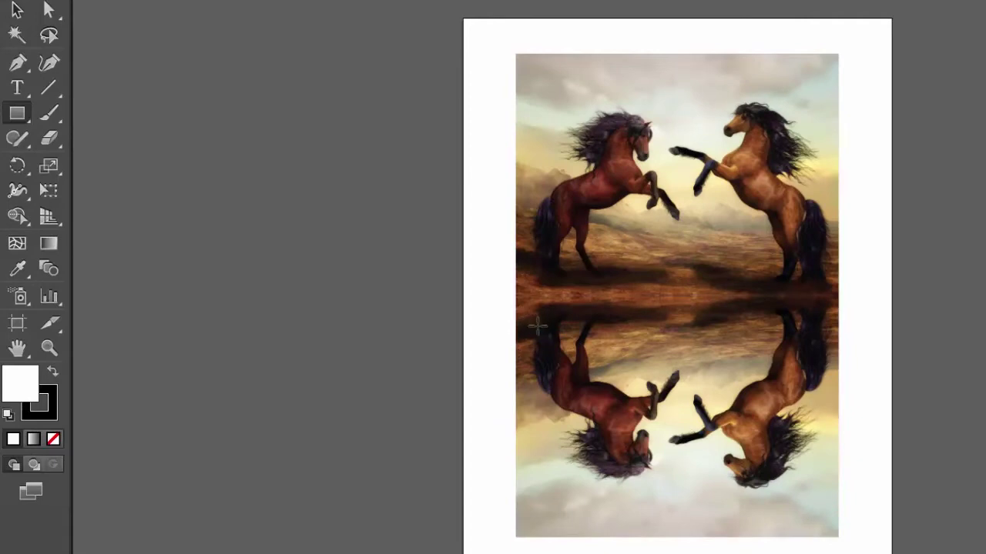
click(17, 9)
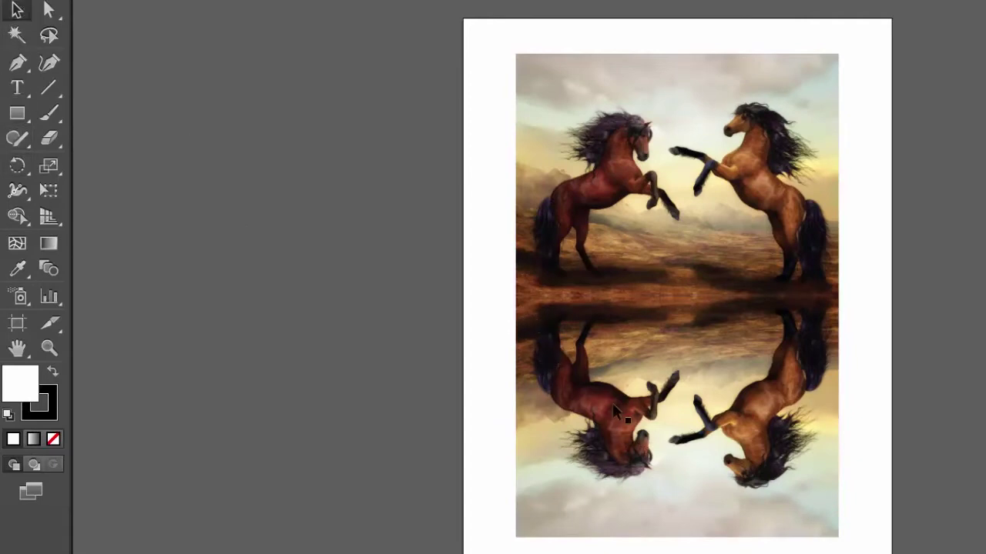
click(612, 403)
click(17, 113)
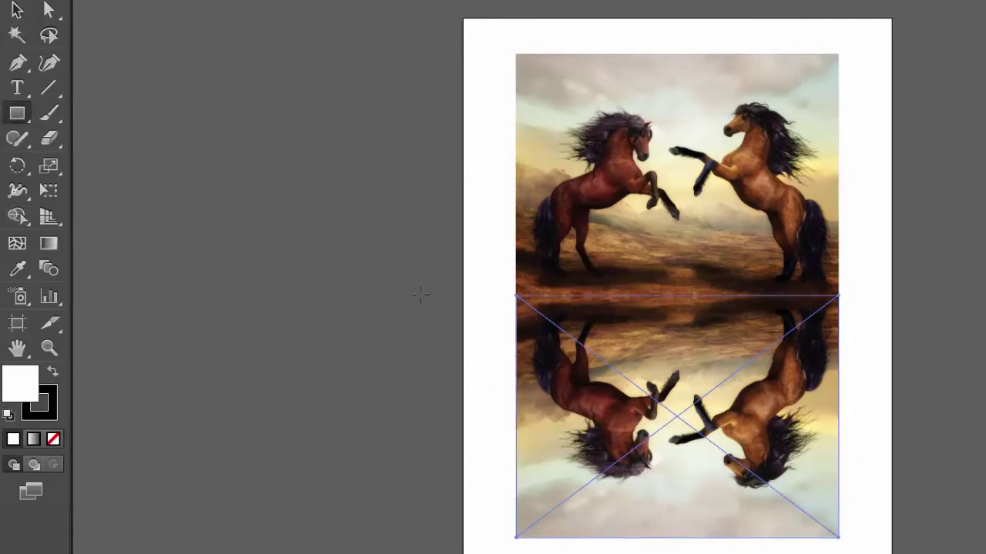
drag(515, 296, 841, 536)
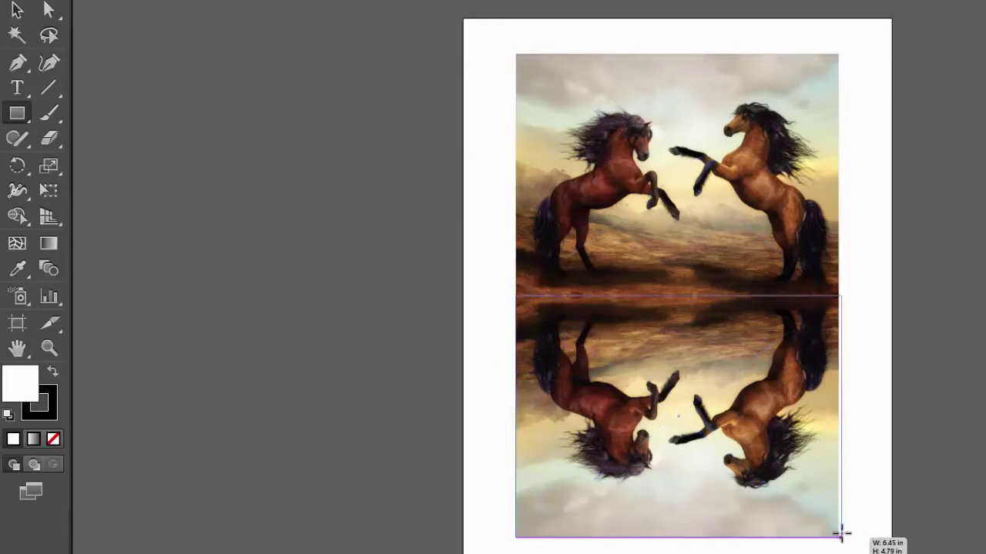
drag(841, 535, 840, 535)
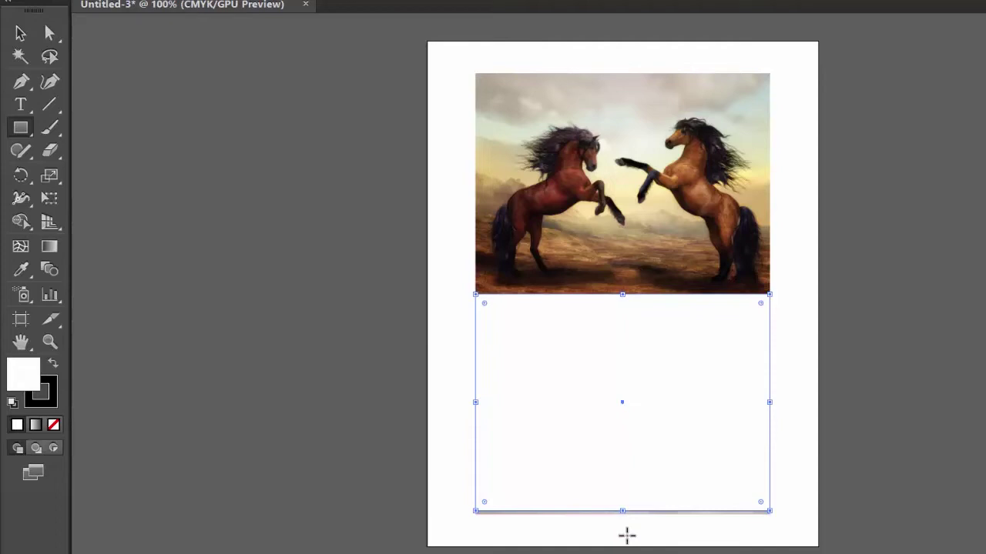
In Outline view, stretch the rectangle's bottom edge to the lower image copy's edge.
key(ctrl+y)
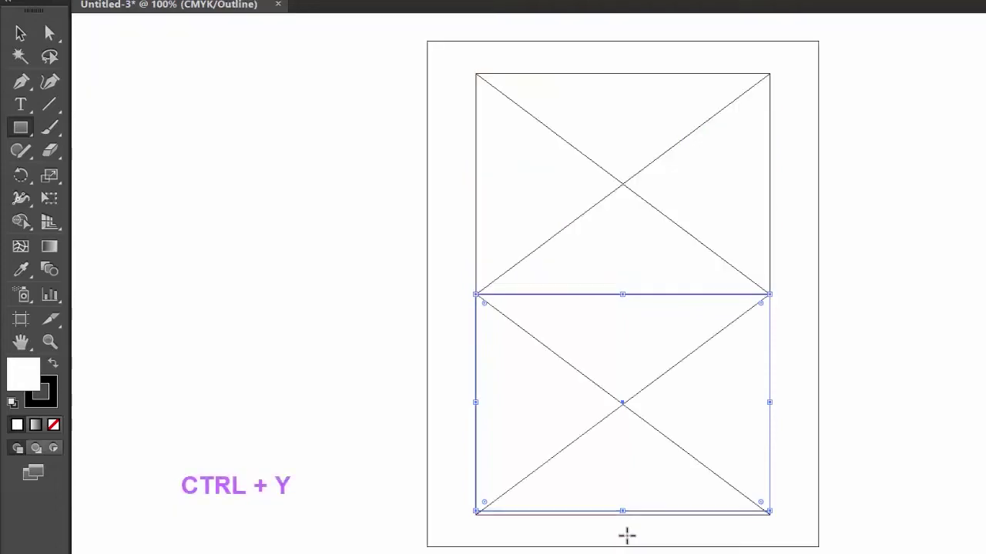
key(v)
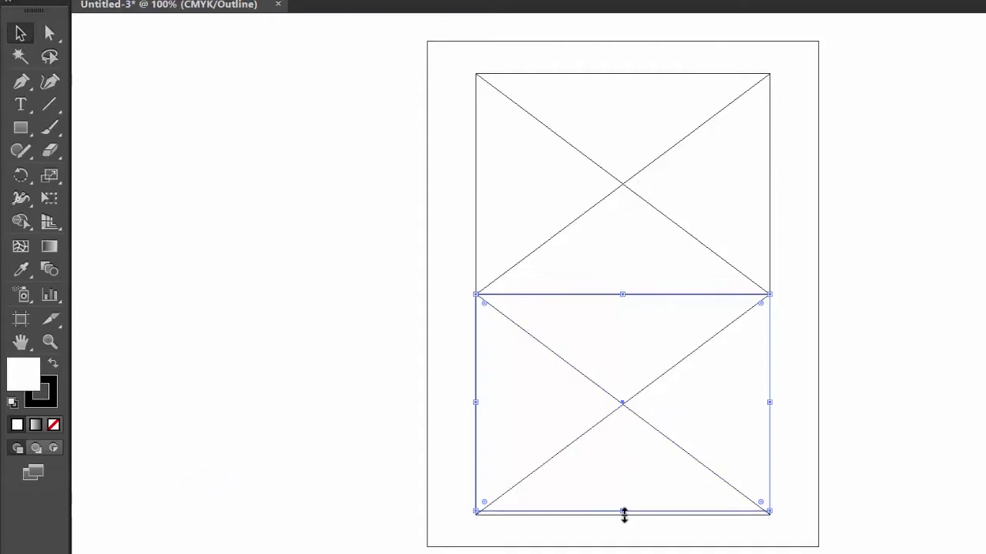
drag(623, 513, 623, 515)
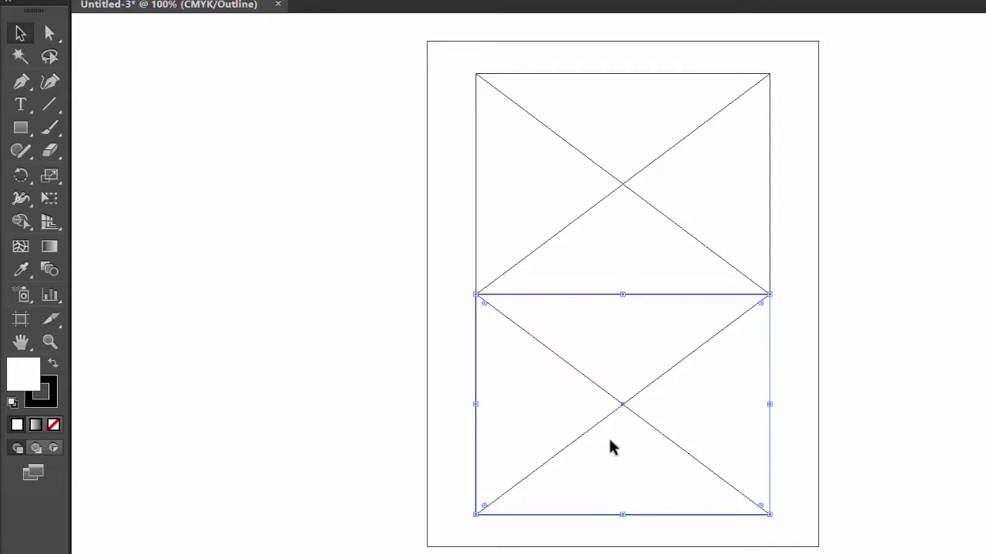
key(ctrl+shift+b)
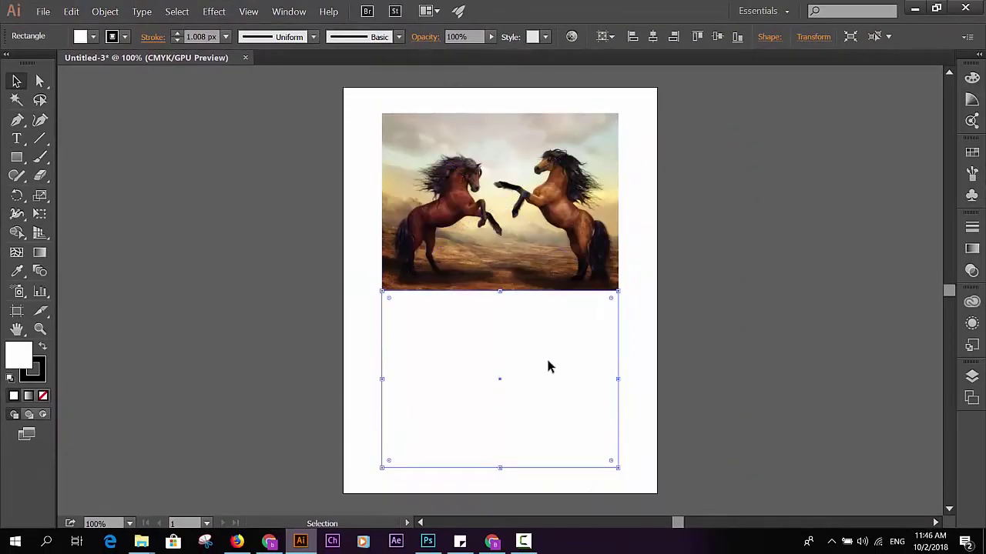
Fill the rectangle with an orange-red swatch after trying blue, cyan and indigo.
click(94, 37)
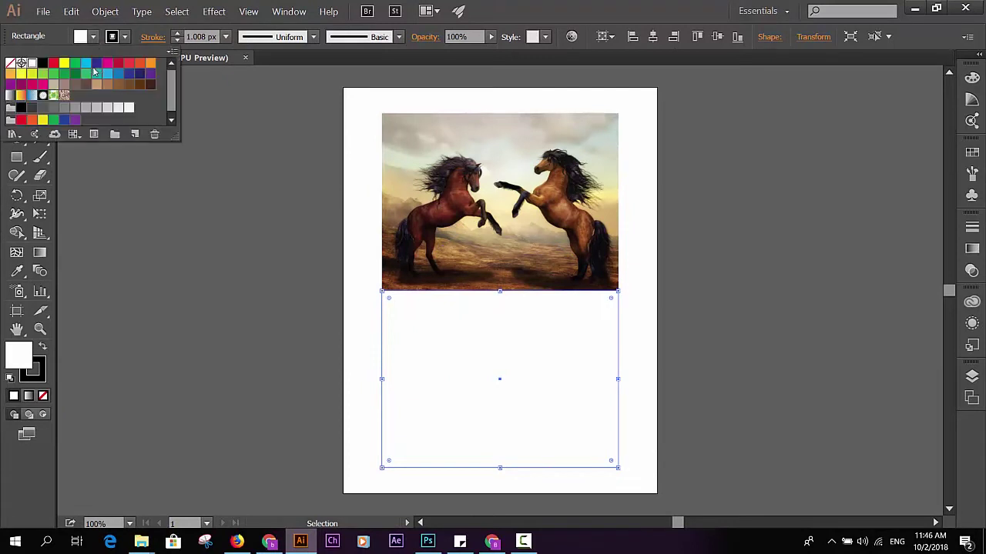
click(97, 63)
click(107, 74)
click(138, 75)
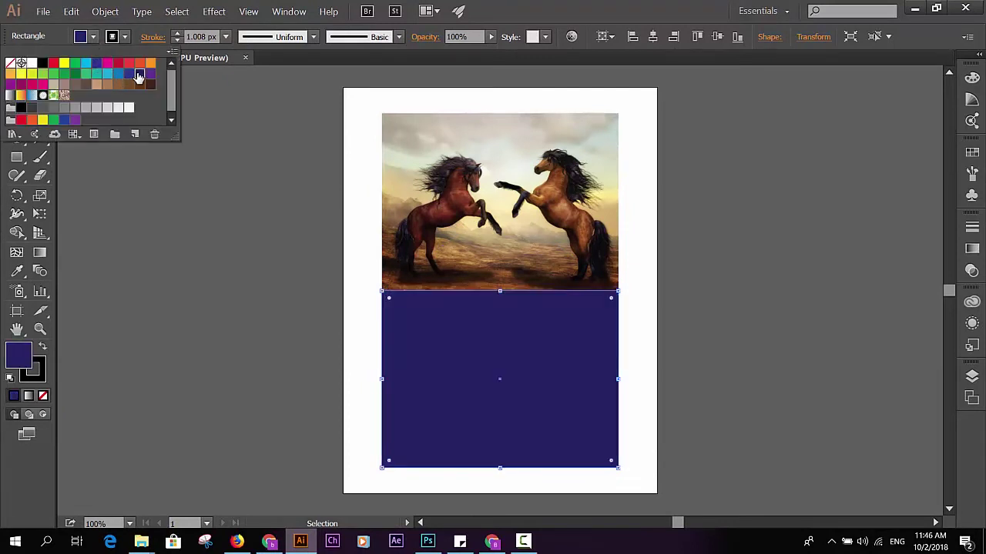
click(139, 63)
click(763, 288)
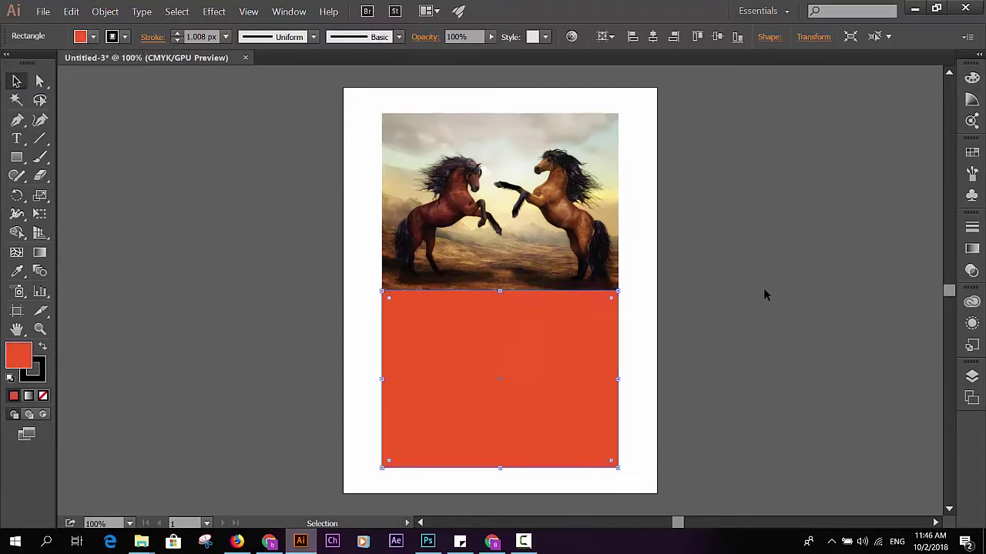
Marquee-select the orange-red rectangle together with the reflected image beneath it.
click(677, 365)
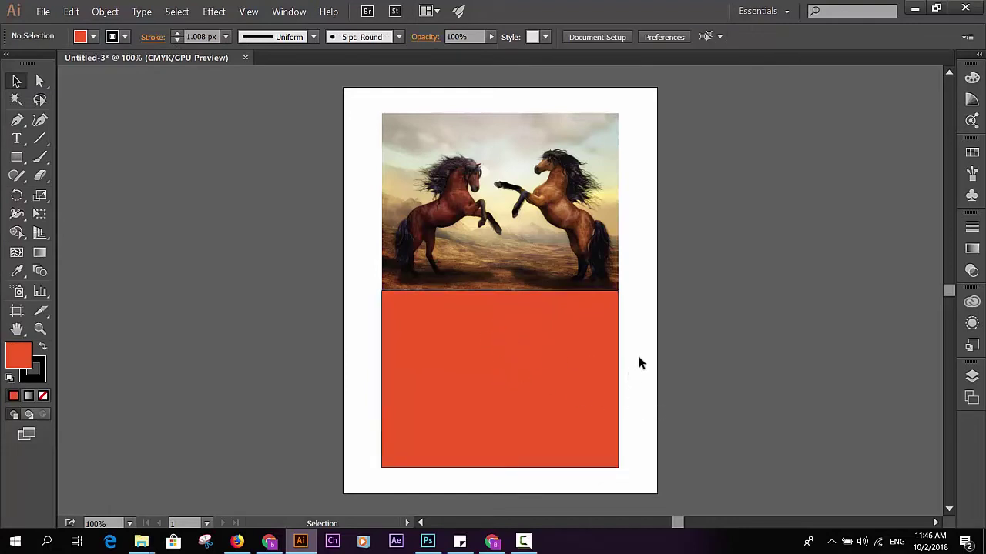
drag(639, 354, 622, 386)
drag(537, 409, 529, 409)
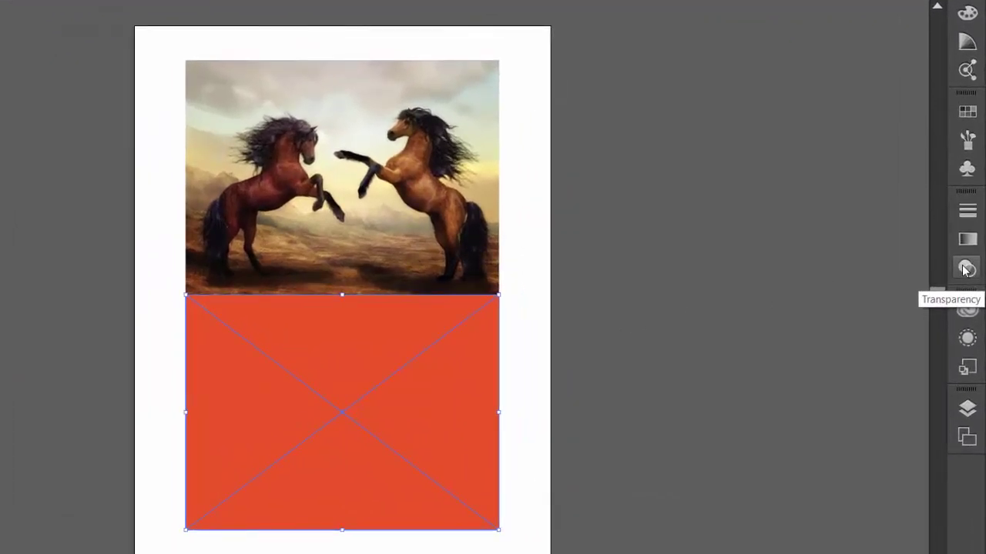
Make the orange-red rectangle an opacity mask on the reflection via the Transparency panel.
click(966, 268)
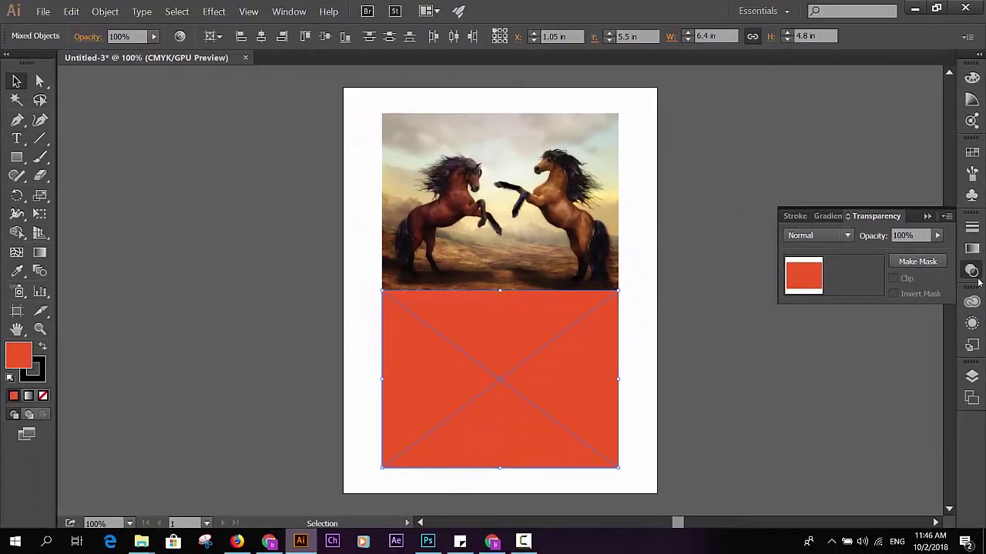
click(302, 15)
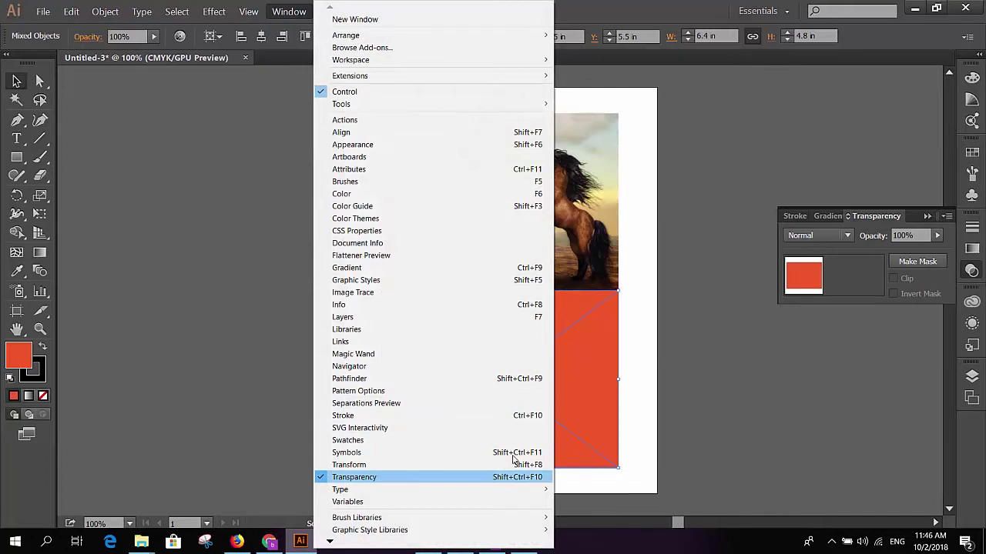
click(863, 36)
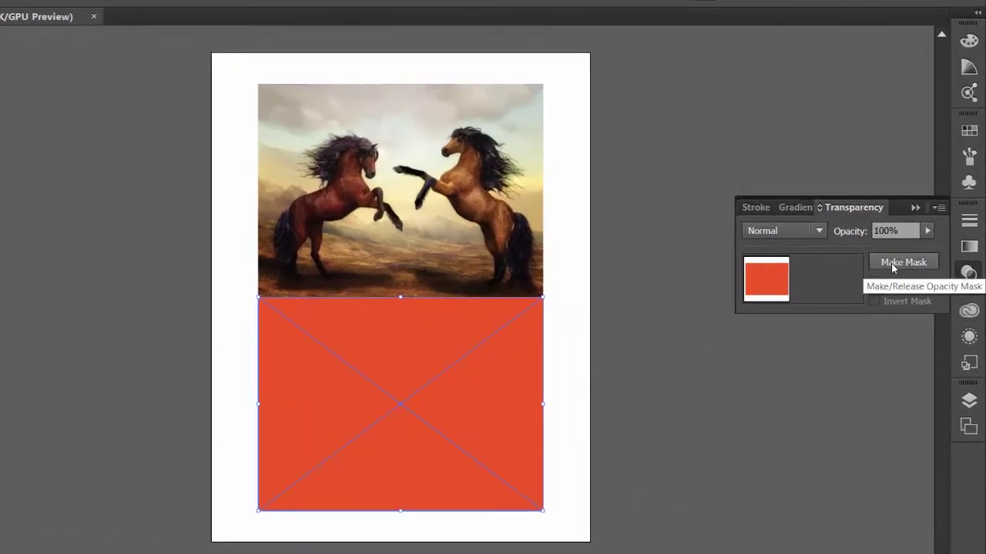
click(894, 265)
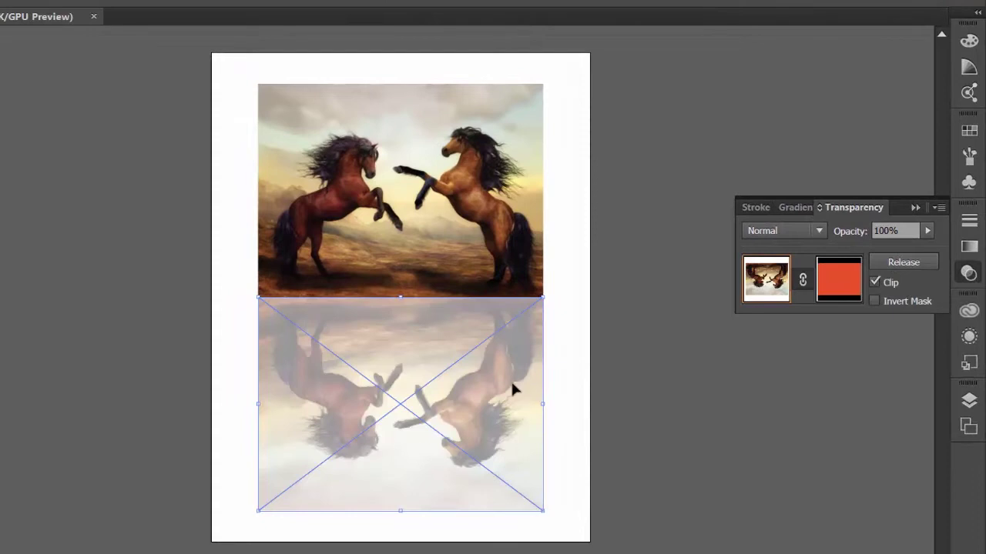
Reselect the masked reflection and enter editing of its opacity mask thumbnail.
key(ctrl+shift+a)
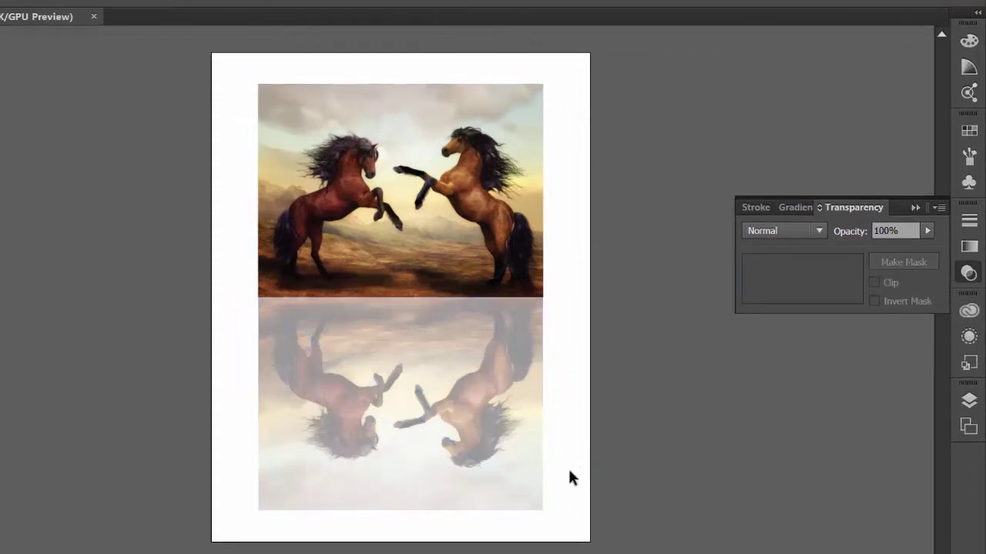
click(393, 402)
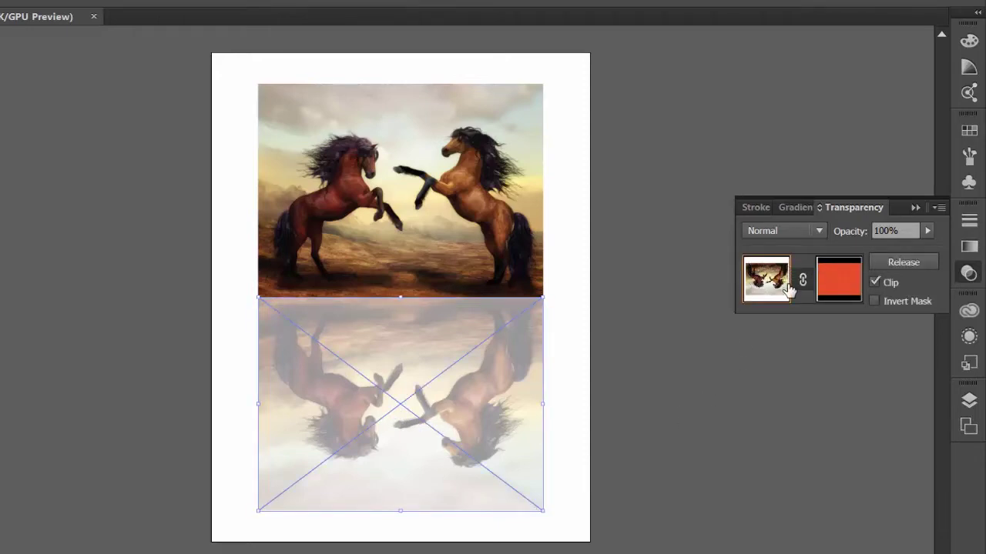
click(836, 280)
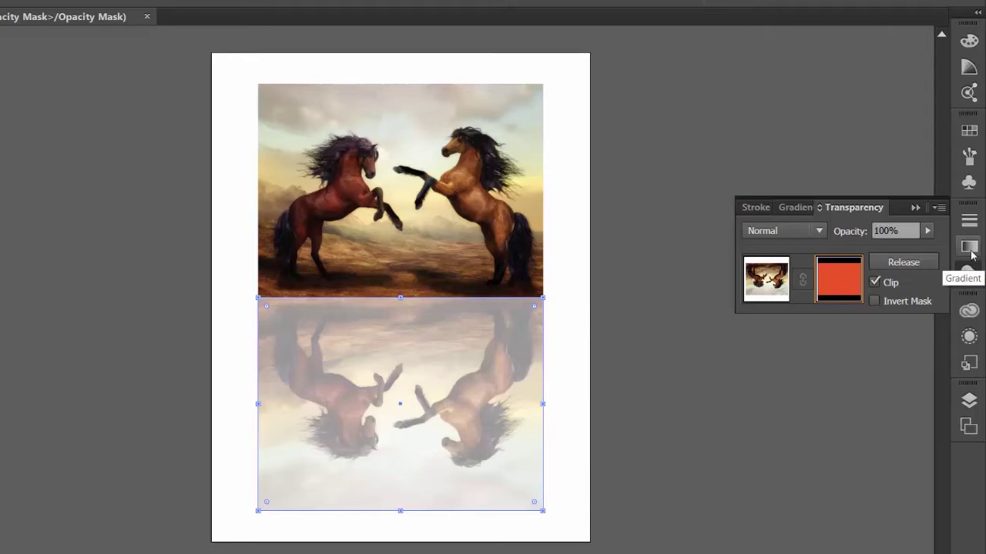
Fill the mask with a white-to-black linear gradient, moving the black stop to about 58%.
click(969, 246)
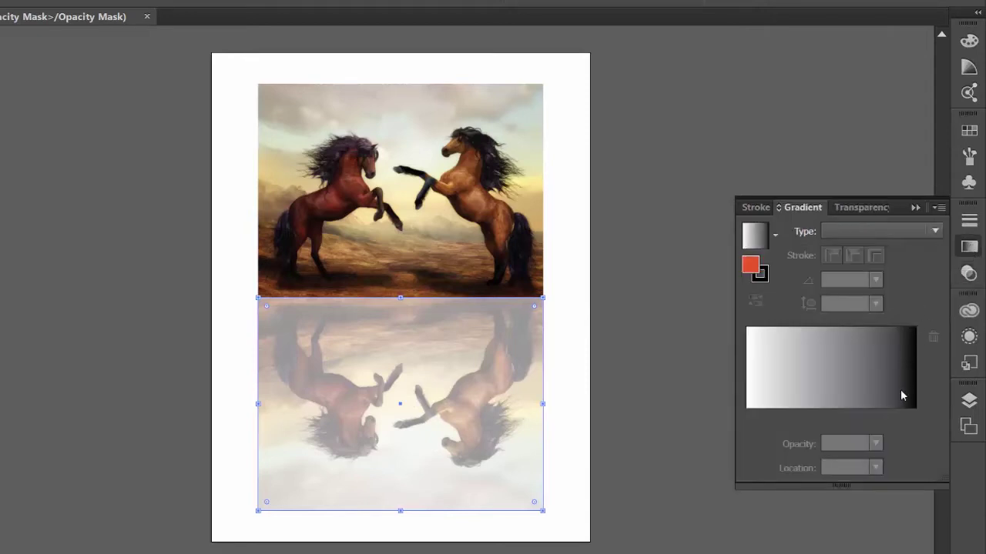
click(755, 238)
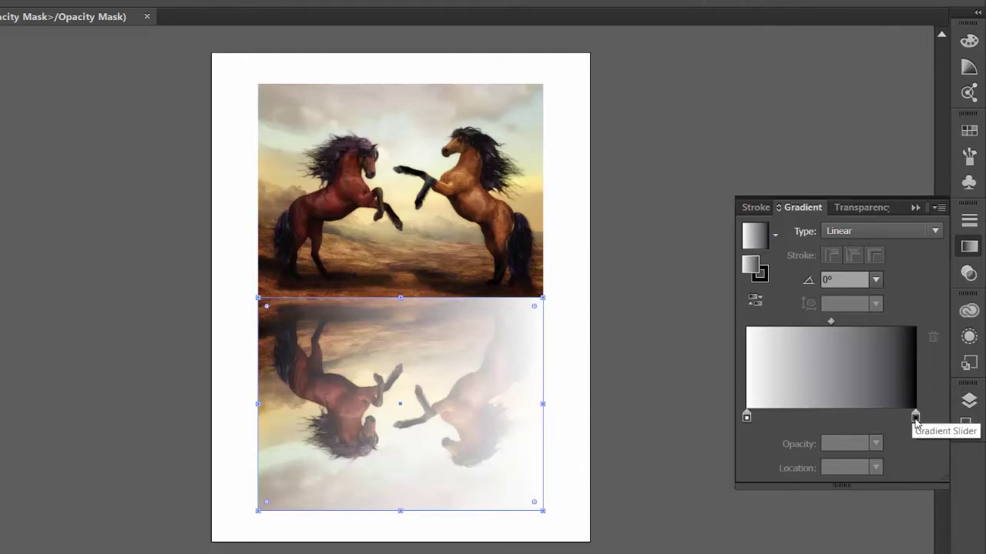
drag(914, 418, 851, 422)
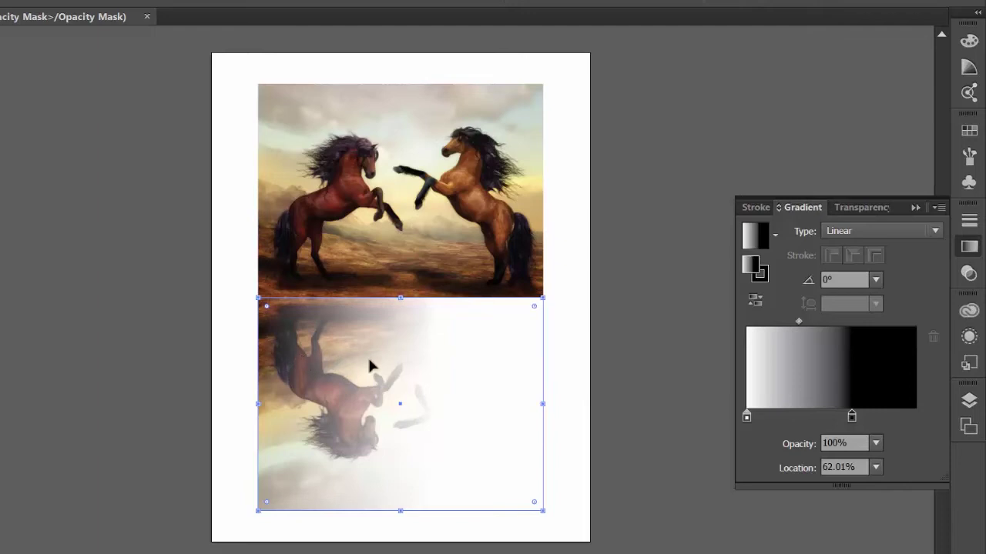
drag(852, 418, 844, 418)
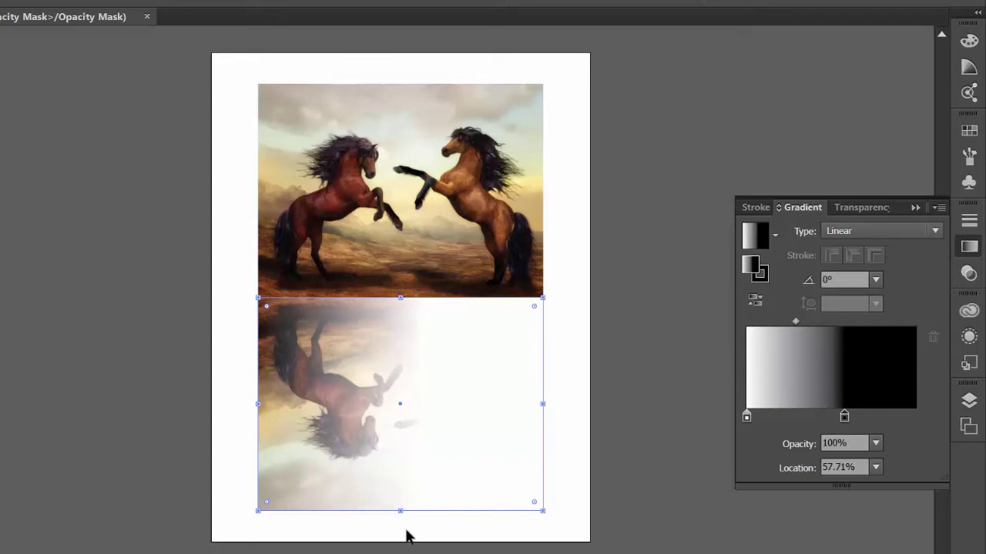
click(837, 279)
Set the mask gradient angle to -90° and move the black stop to about 86%.
key(BackSpace)
text(-9)
key(Return)
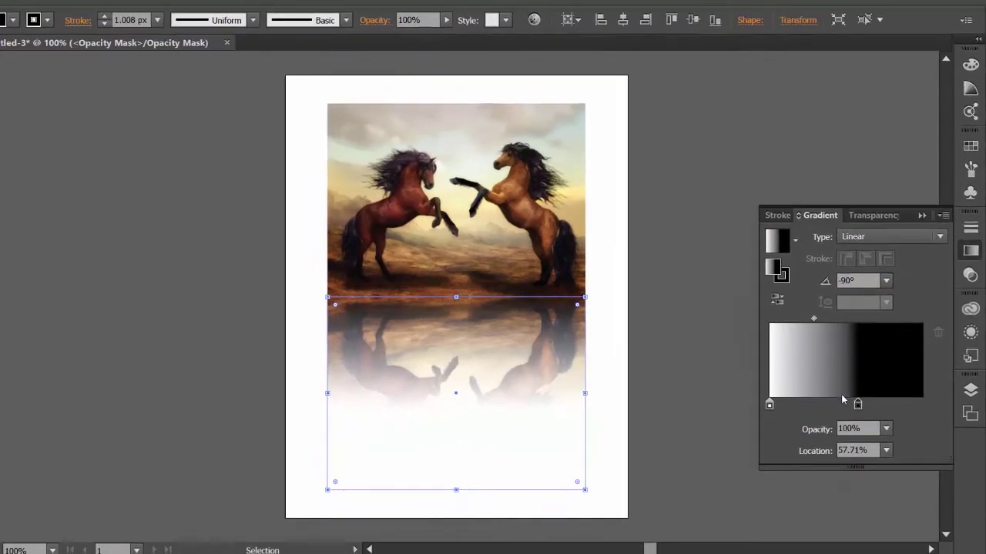
drag(858, 404, 901, 406)
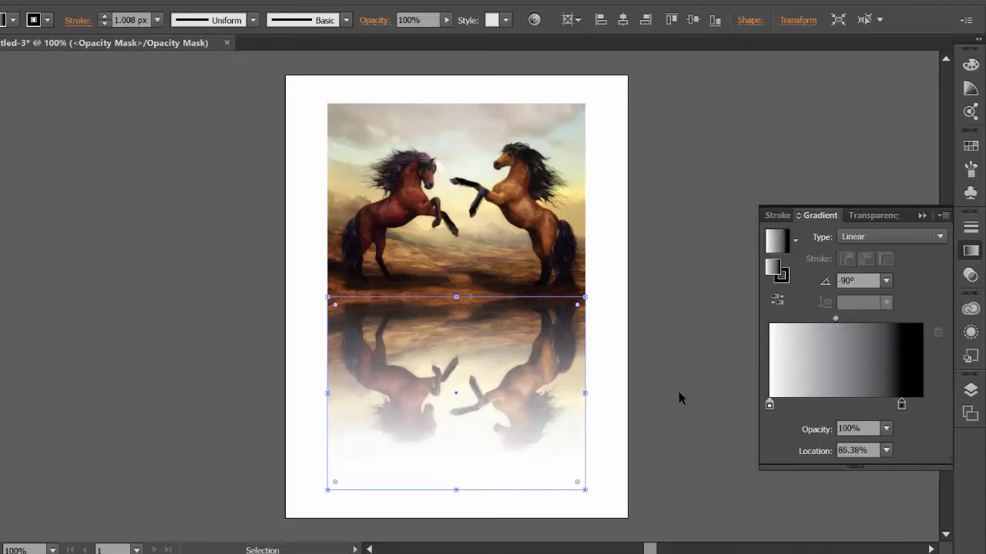
click(173, 226)
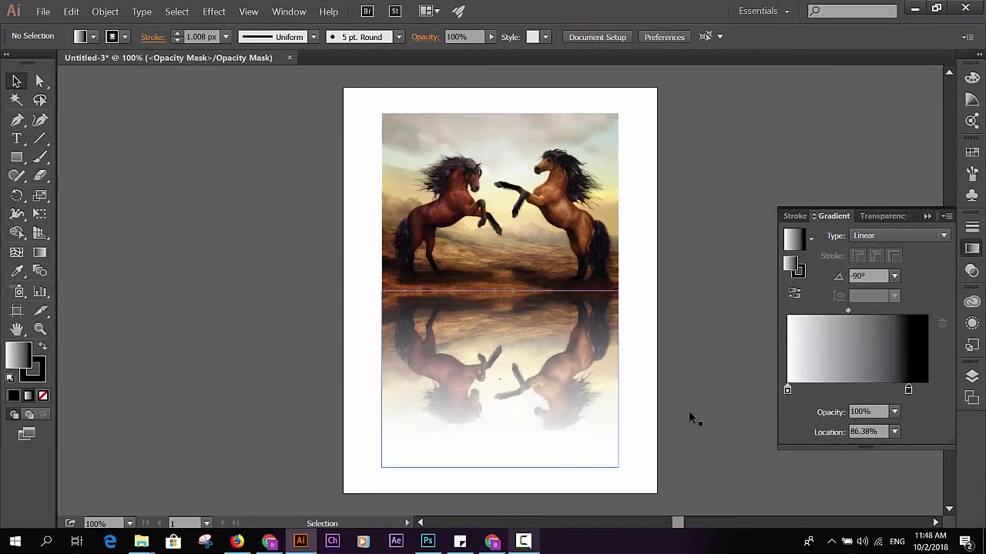
Lower the mirrored reflection's opacity to 62% in the Transparency panel.
click(538, 370)
click(972, 270)
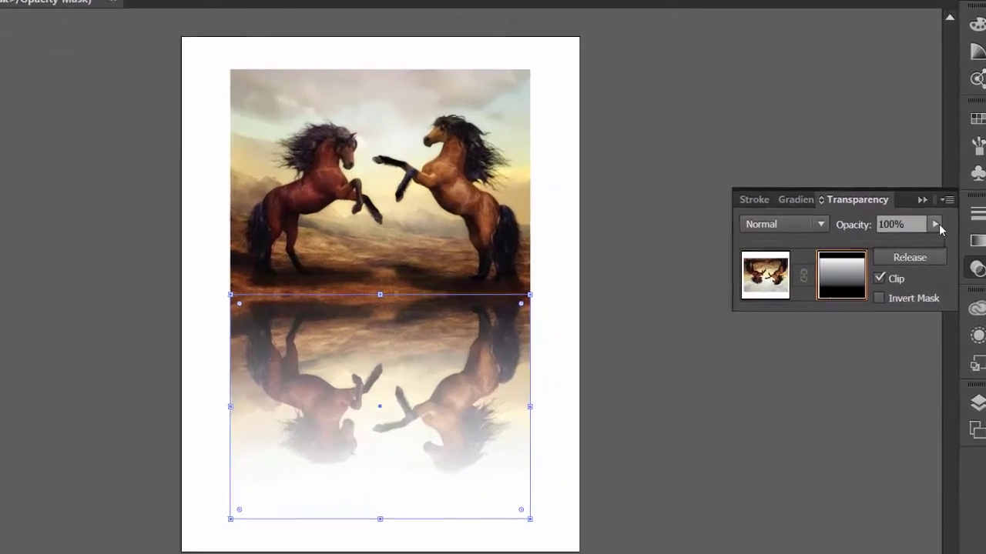
click(938, 235)
drag(936, 247, 903, 246)
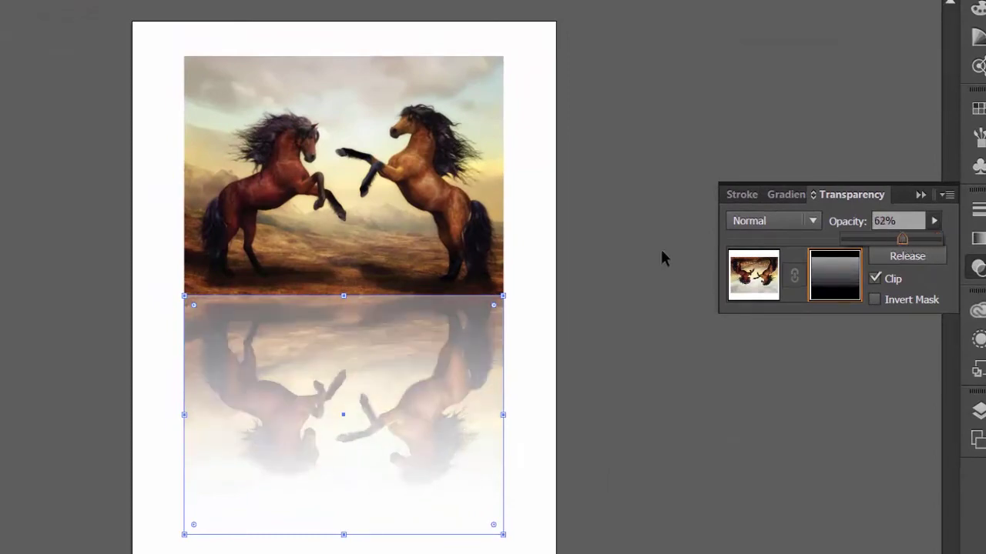
click(633, 258)
Reselect the reflection and raise its opacity back to 100%.
click(570, 428)
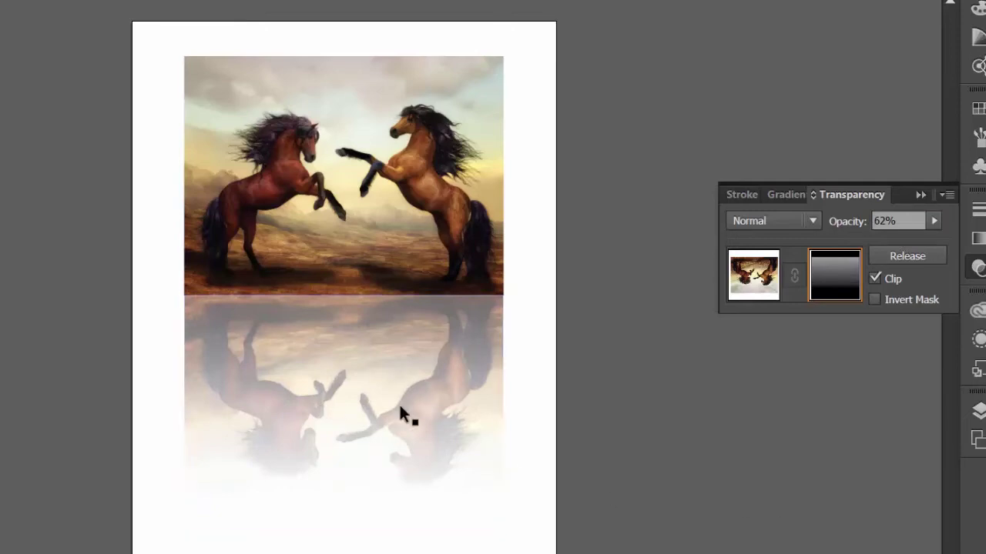
click(378, 403)
click(934, 221)
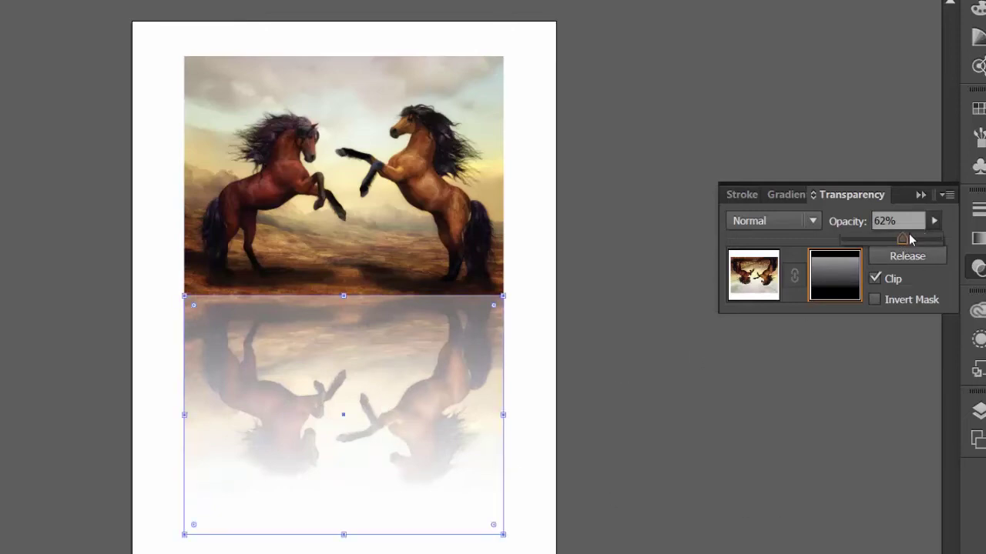
drag(907, 238, 938, 239)
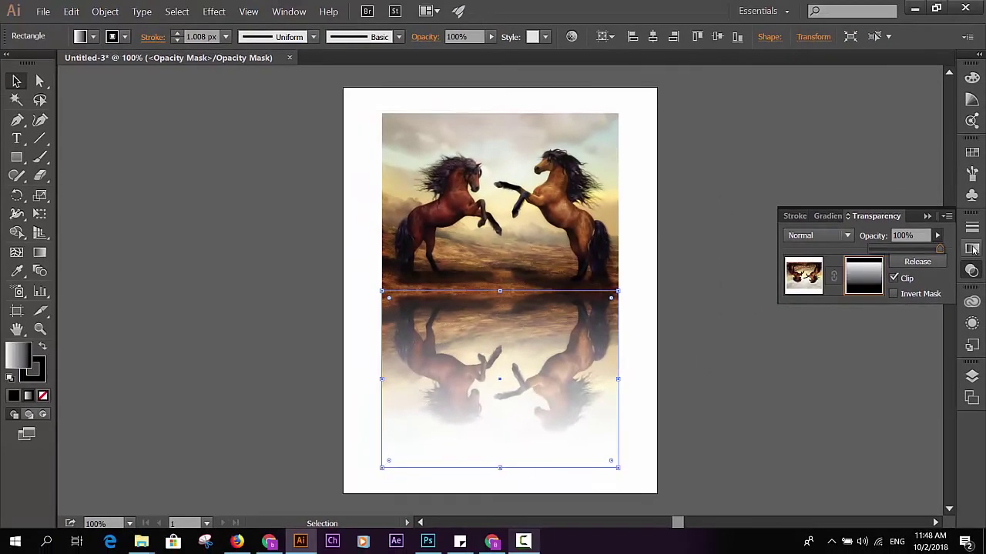
Move the mask gradient's black stop to 78.49% and redraw the gradient lower across the reflection.
click(972, 248)
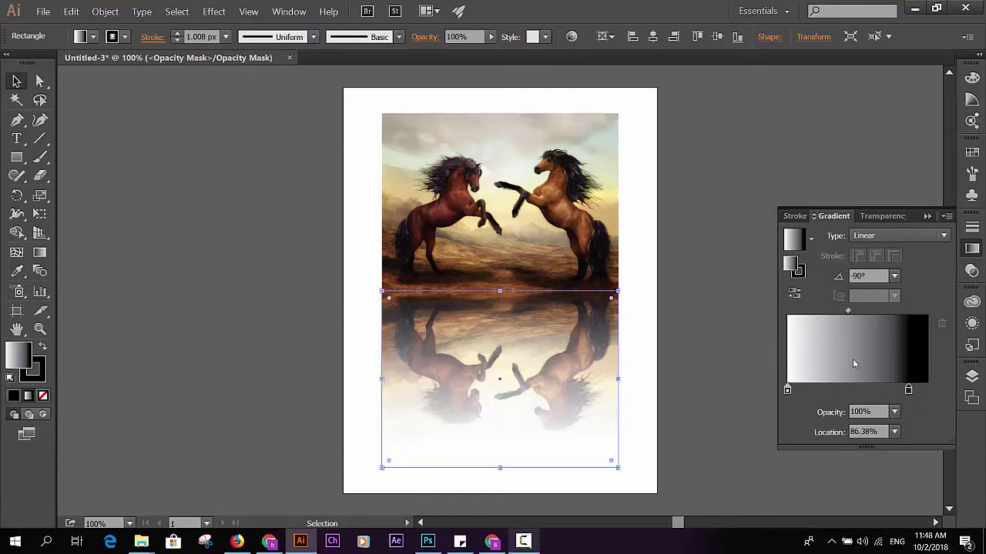
drag(907, 390, 897, 390)
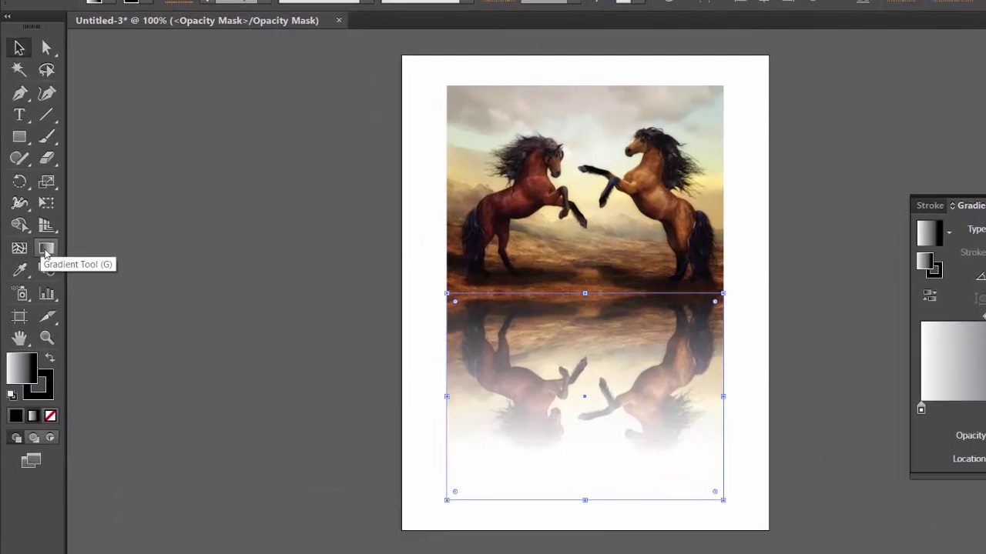
click(46, 250)
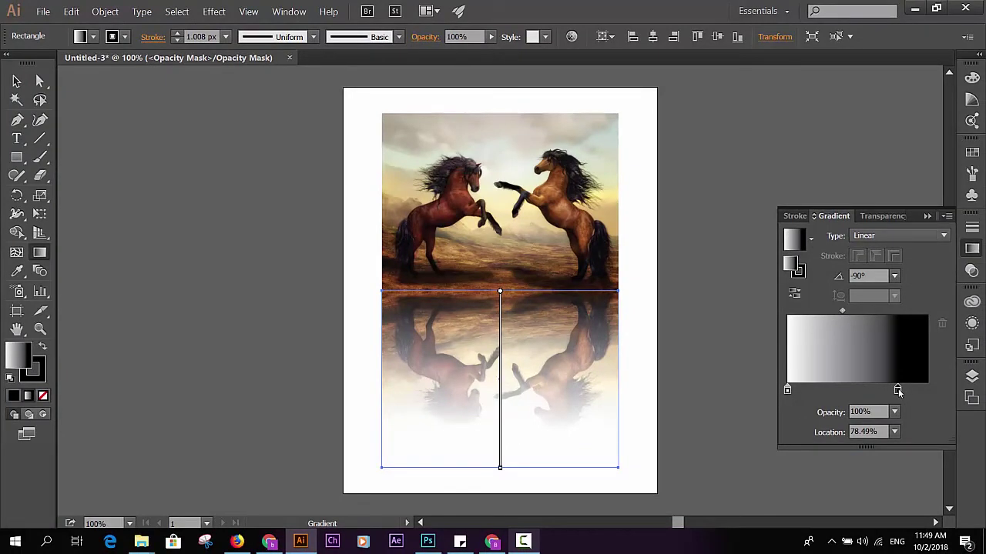
mouse_move(500, 377)
drag(504, 434, 503, 408)
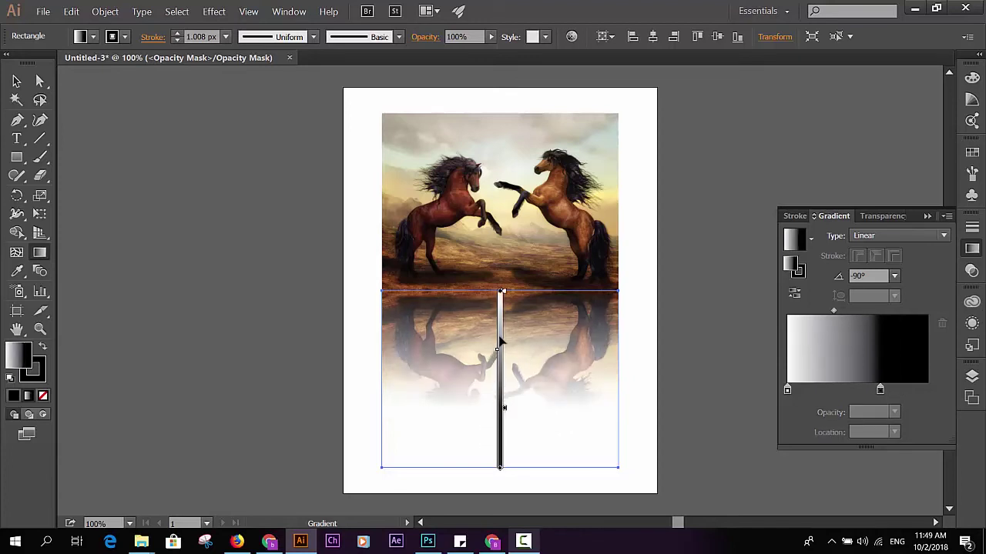
drag(501, 336, 500, 362)
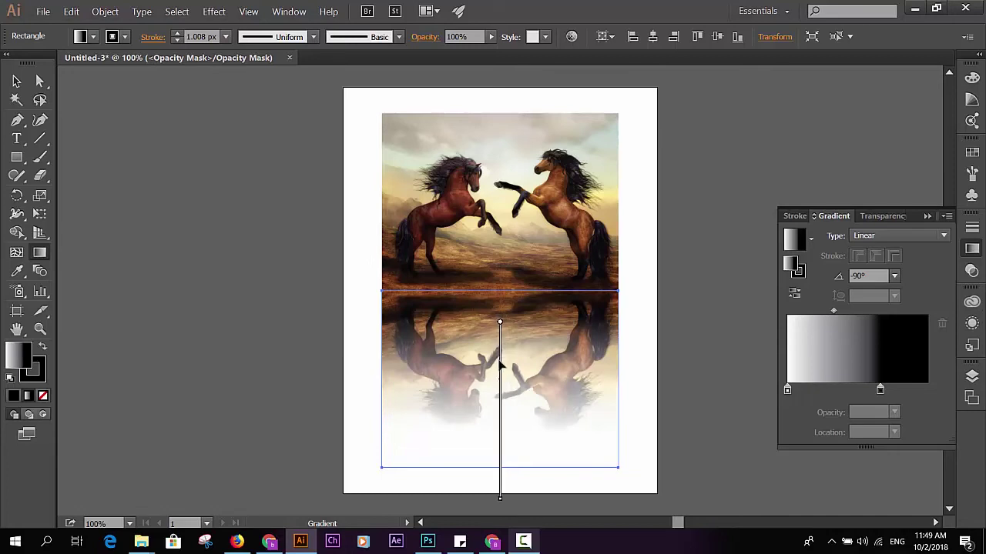
drag(500, 363, 500, 376)
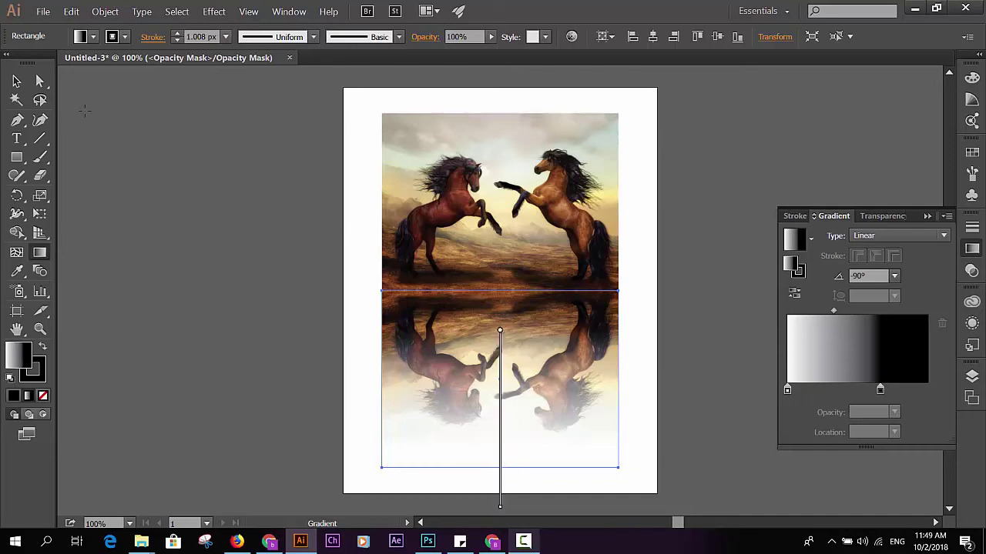
click(16, 81)
click(243, 159)
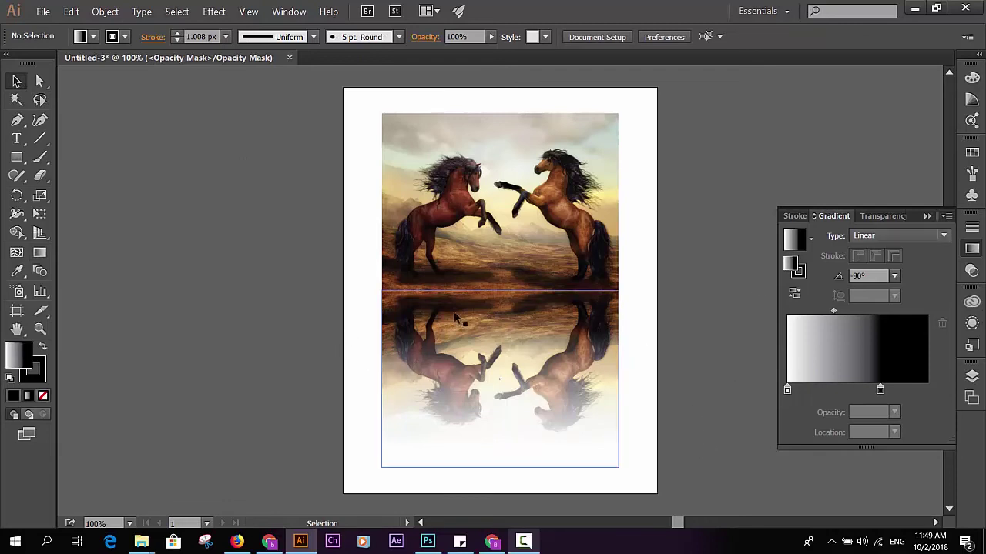
Draw a rectangle across the reflection seam inside the opacity mask.
click(927, 216)
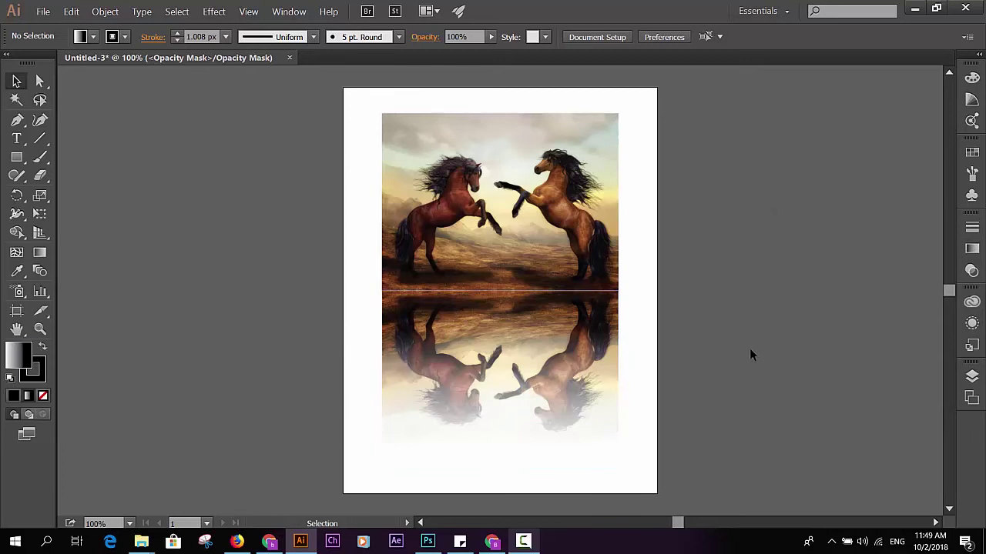
click(16, 157)
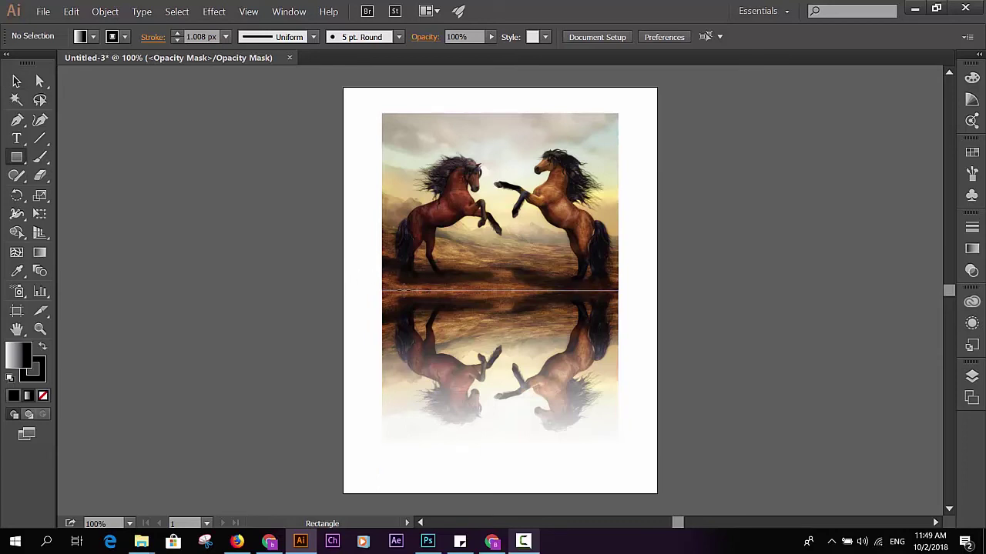
drag(359, 269, 651, 315)
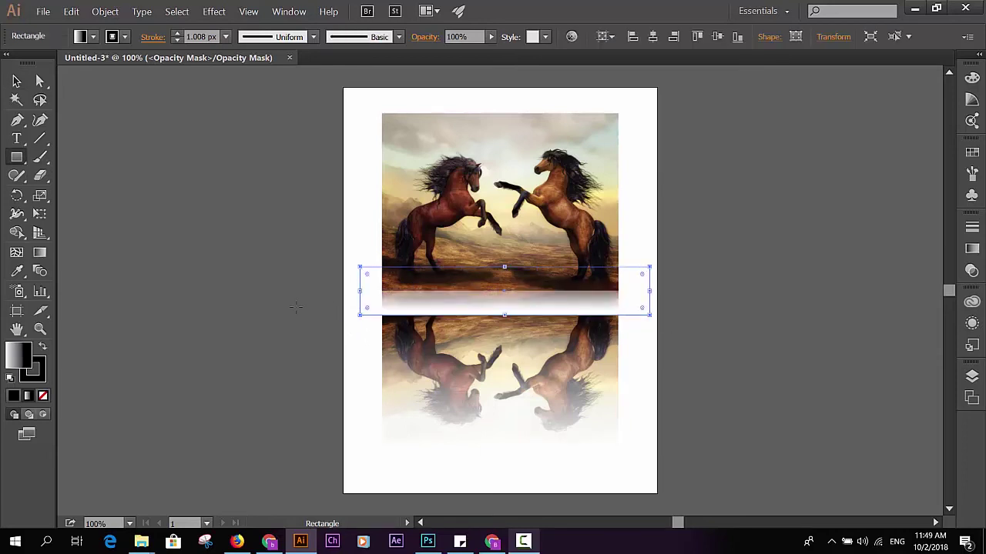
click(965, 250)
Exit opacity mask editing via the artwork thumbnail and deselect everything.
click(972, 271)
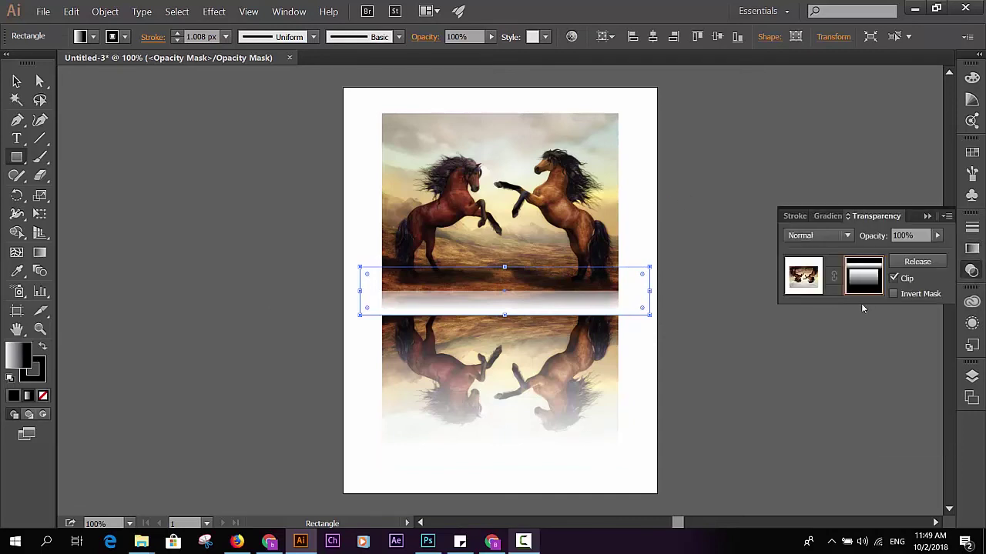
click(16, 81)
click(141, 123)
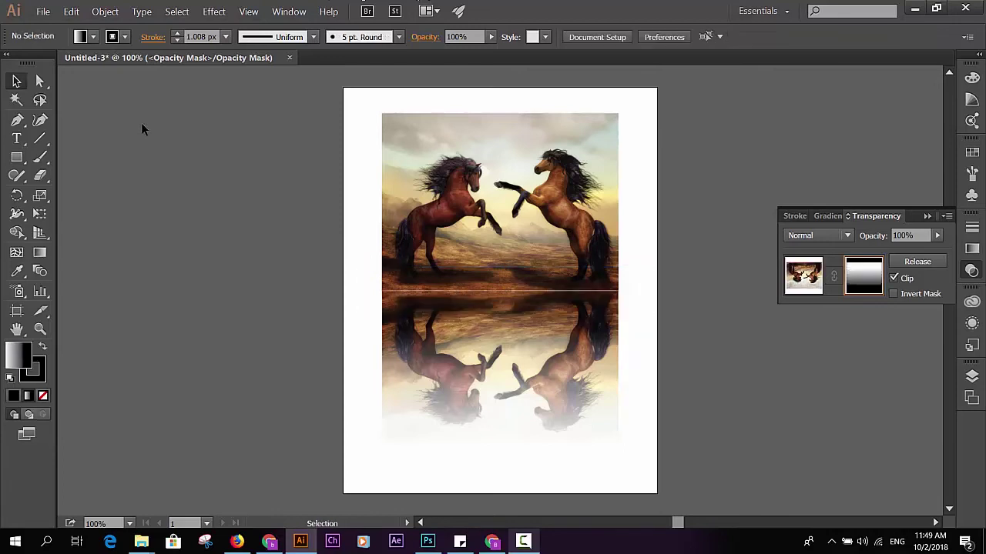
click(804, 271)
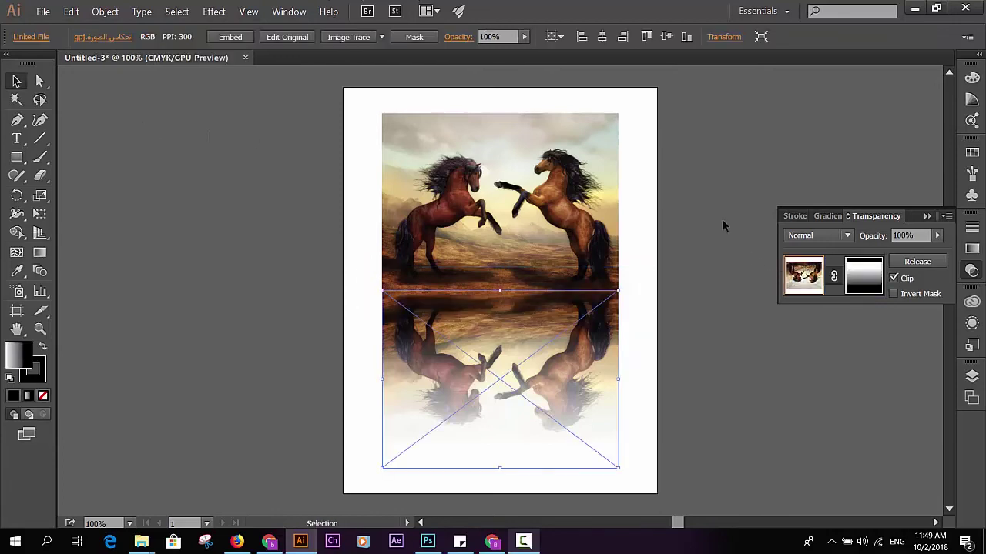
click(711, 198)
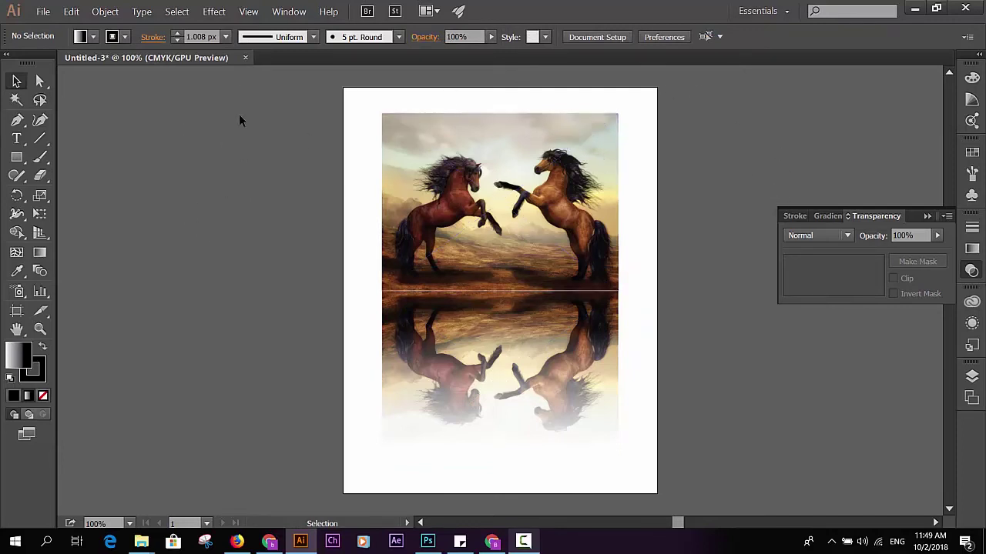
click(927, 216)
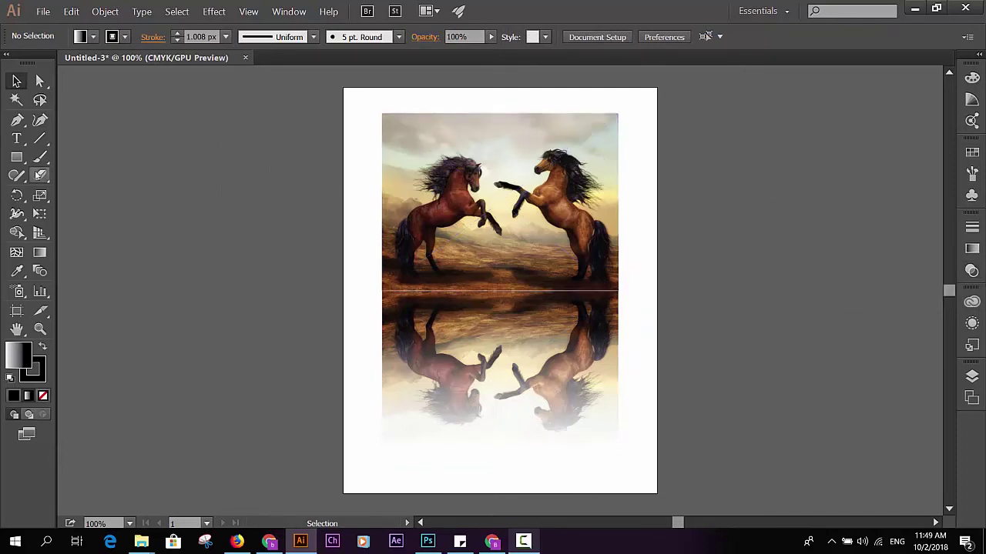
Draw a tan-filled rectangular band across the seam between the photo and its reflection.
click(16, 157)
drag(370, 271, 628, 318)
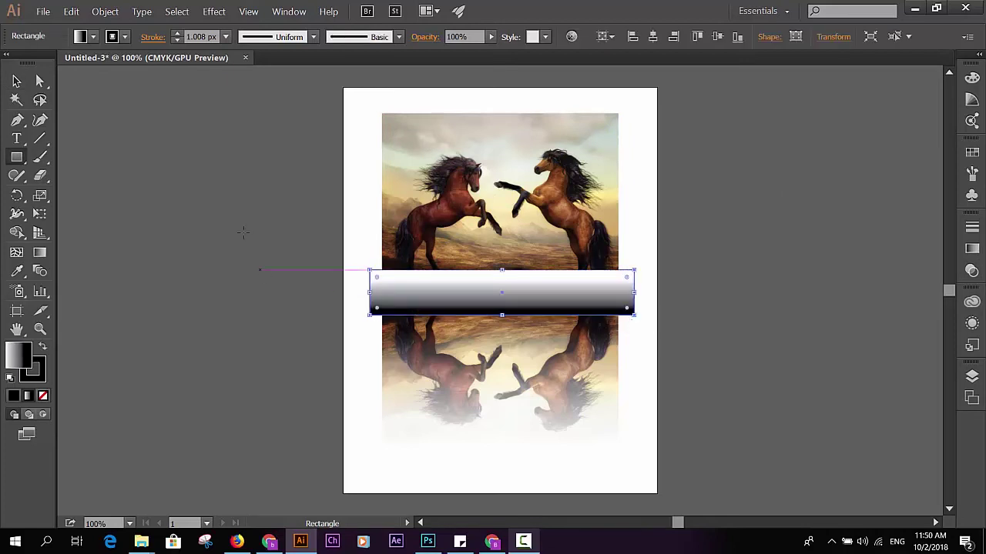
click(92, 36)
click(97, 86)
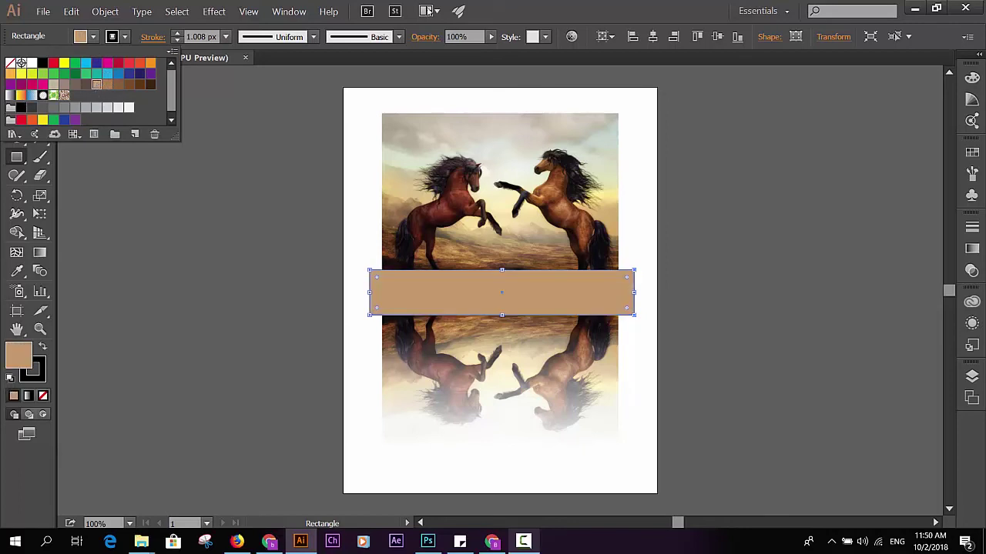
key(Escape)
click(17, 80)
click(135, 203)
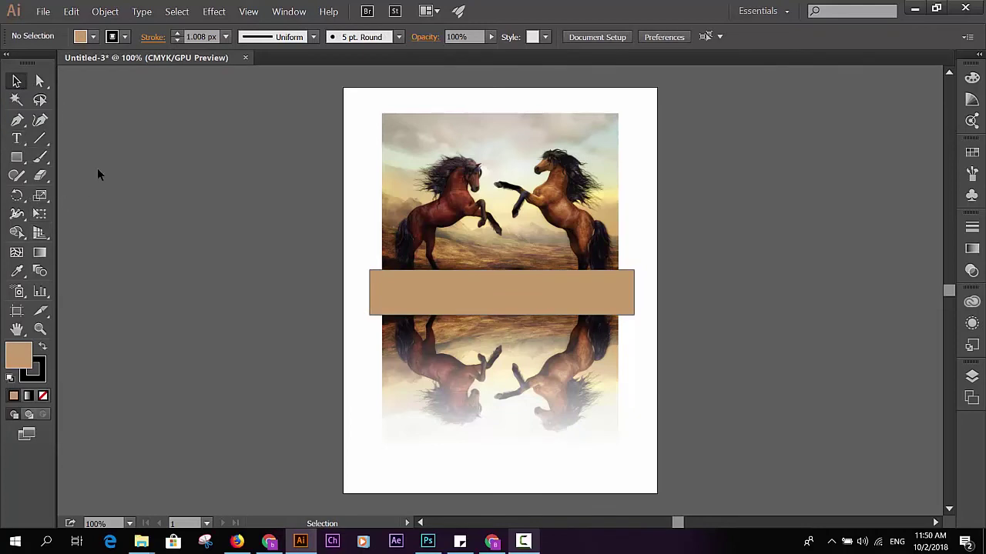
key(t)
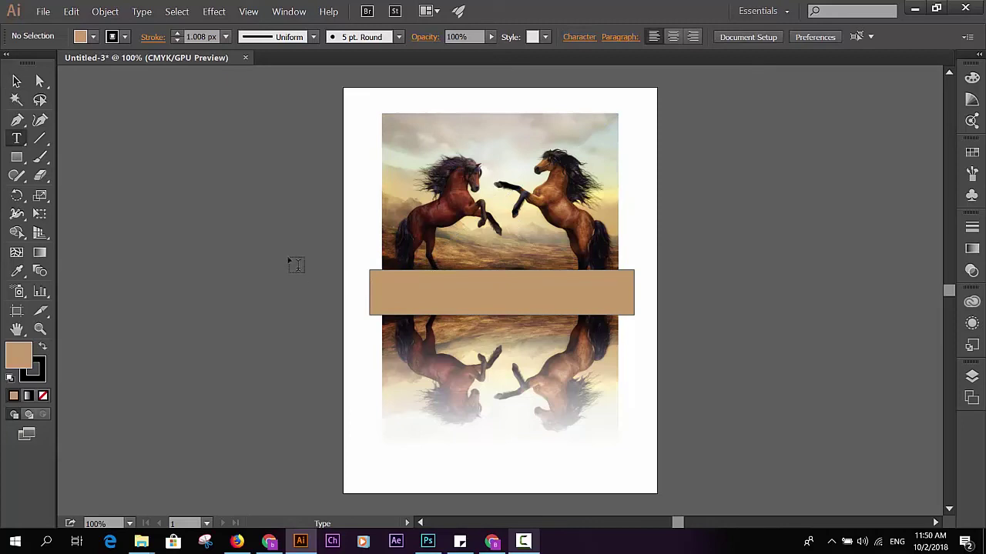
Type 'I love Horses' and enlarge it to 90 pt.
click(361, 295)
text(I love Horses)
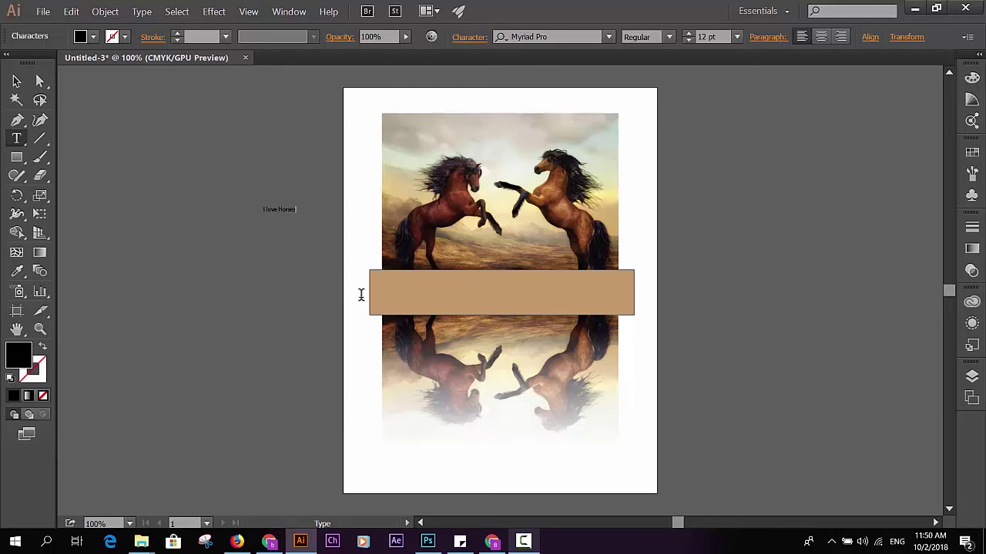
key(ctrl+a)
click(690, 34)
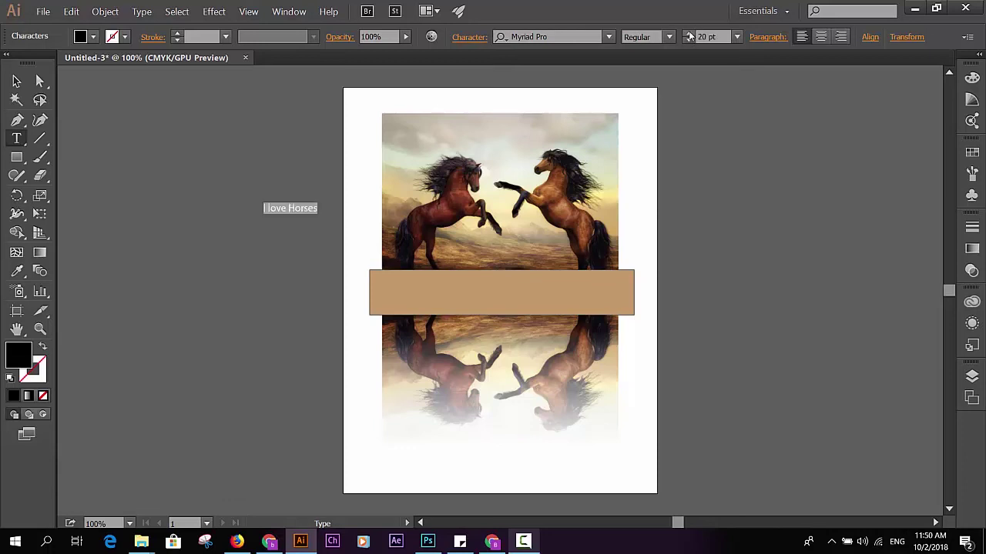
click(690, 33)
click(690, 34)
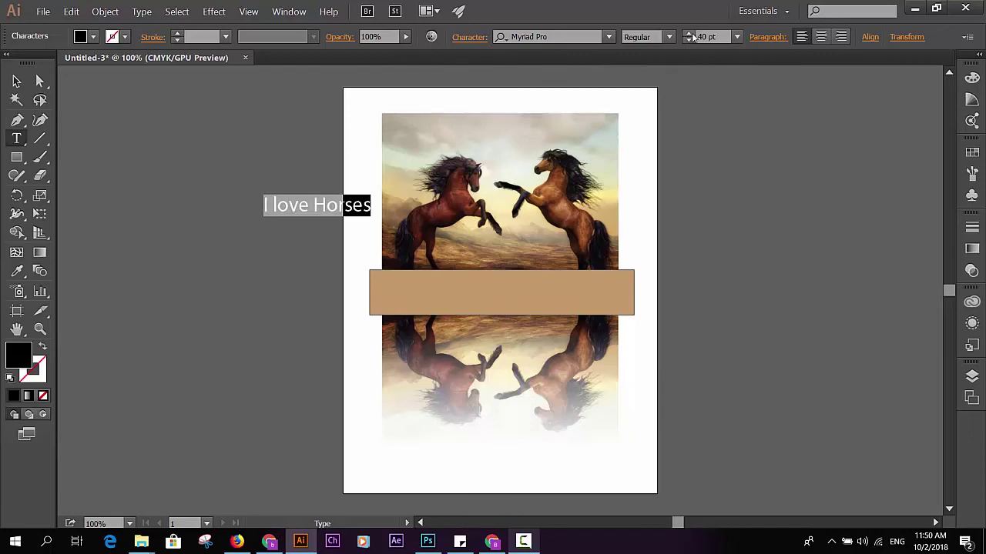
click(690, 34)
click(690, 34)
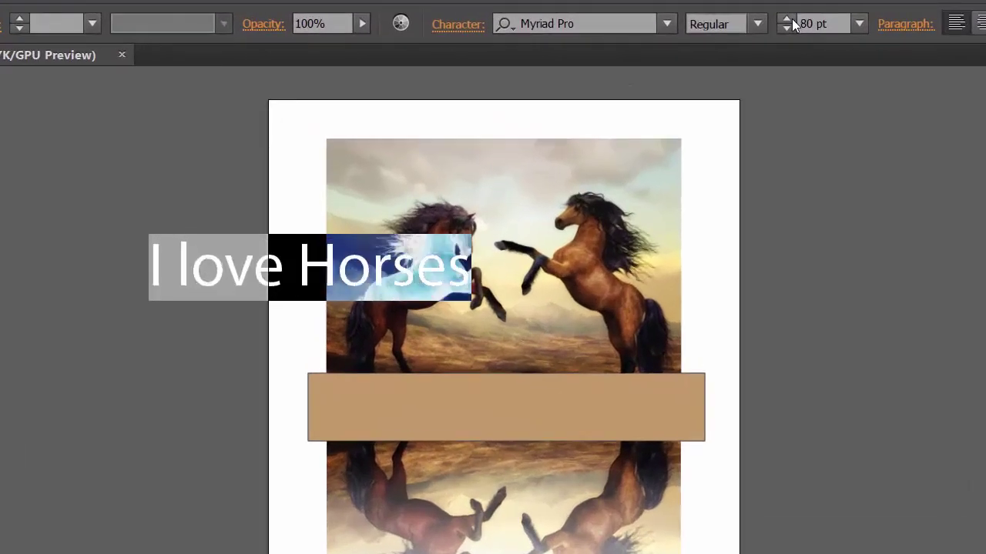
click(791, 19)
key(Escape)
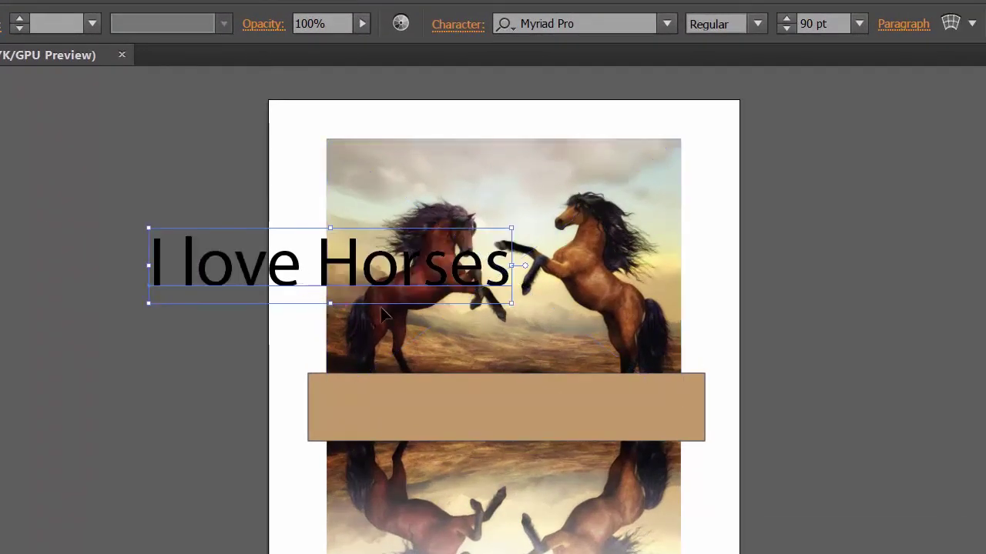
Move the 'I love Horses' text onto the tan band and fill it white.
mouse_move(299, 267)
mouse_down()
mouse_move(482, 409)
mouse_move(483, 295)
mouse_up()
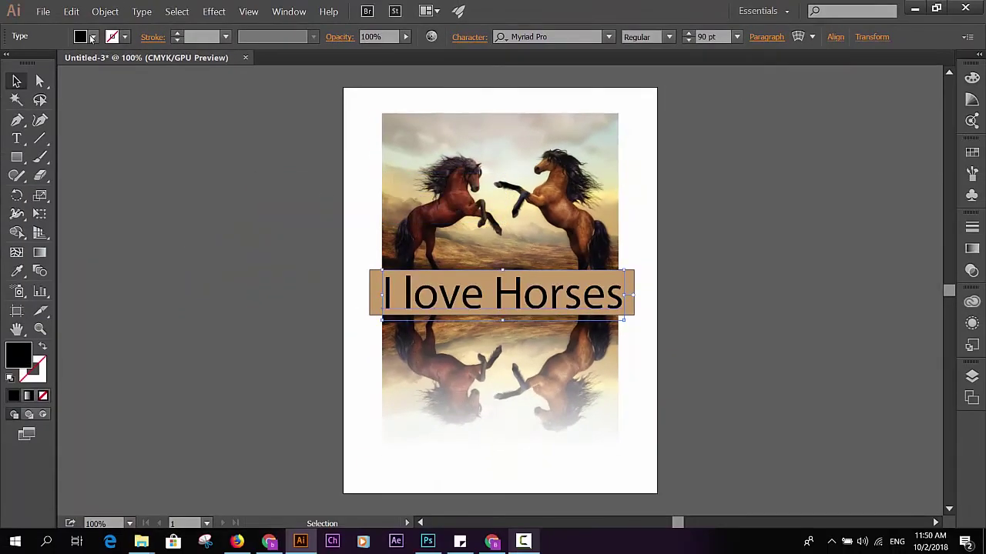
click(93, 37)
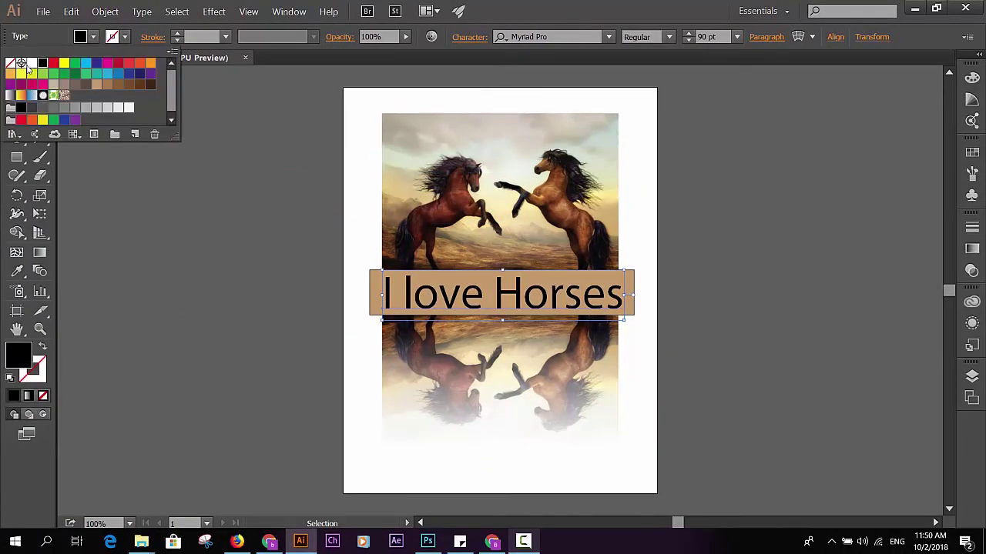
click(34, 68)
click(744, 331)
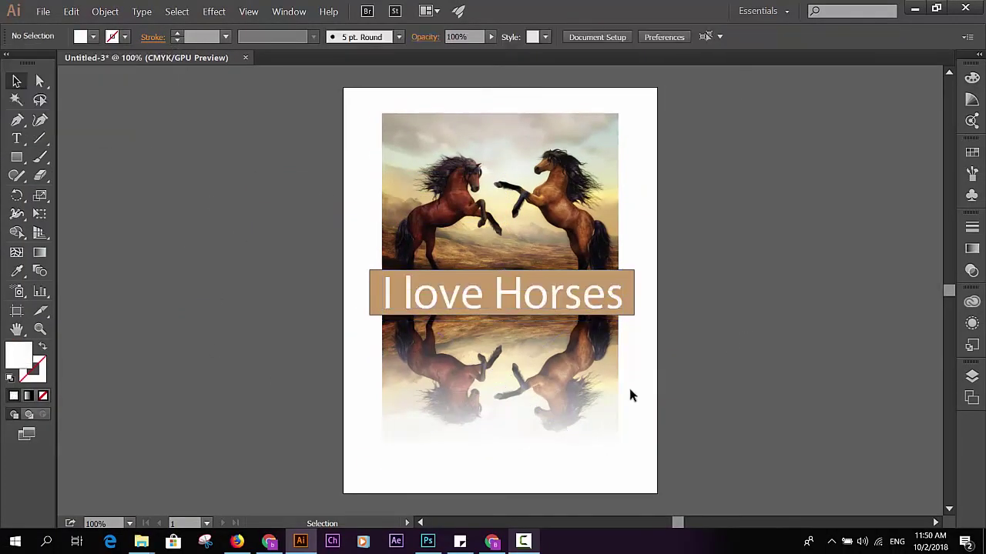